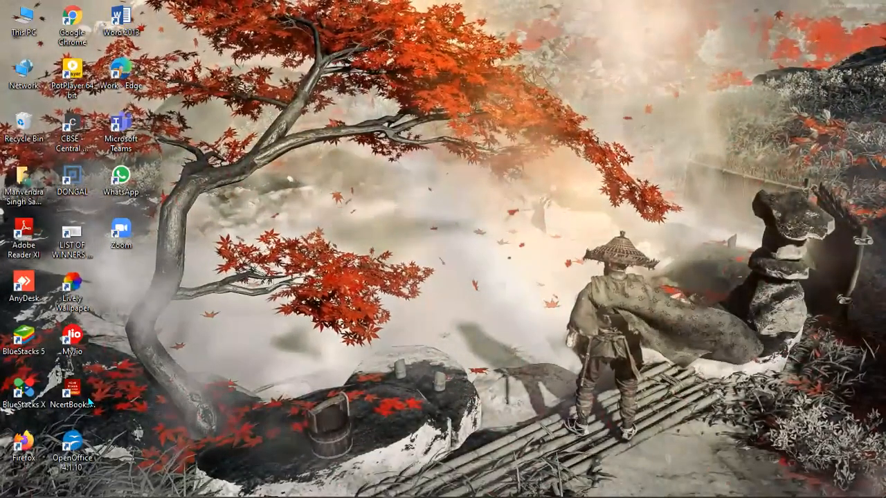
# Launch OpenOffice and create a new spreadsheet.
pyautogui.doubleClick(77, 453)
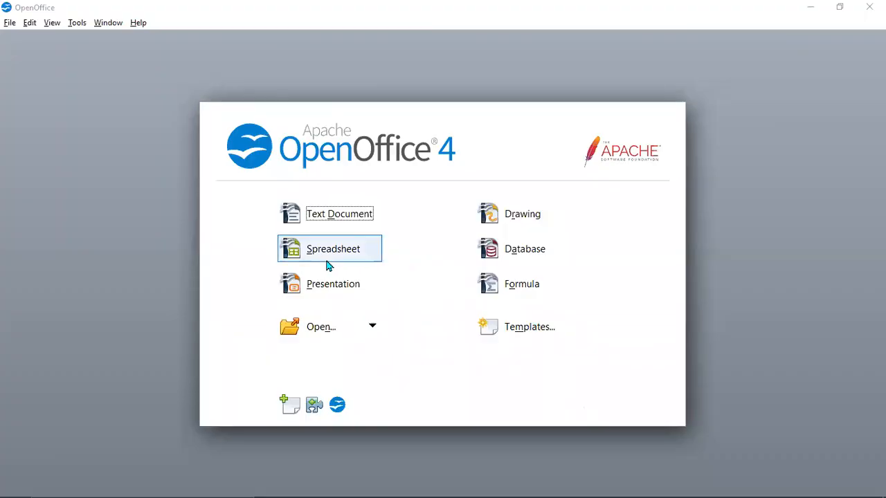
pyautogui.click(327, 260)
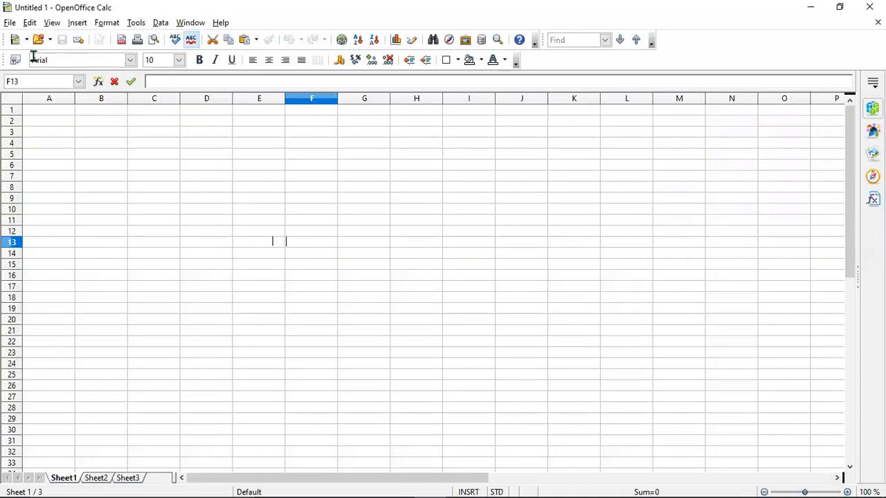
# Open the existing spreadsheet CLASS 9 STUDENT SA,MPLE from the Documents folder.
pyautogui.click(9, 22)
pyautogui.click(10, 23)
pyautogui.click(10, 22)
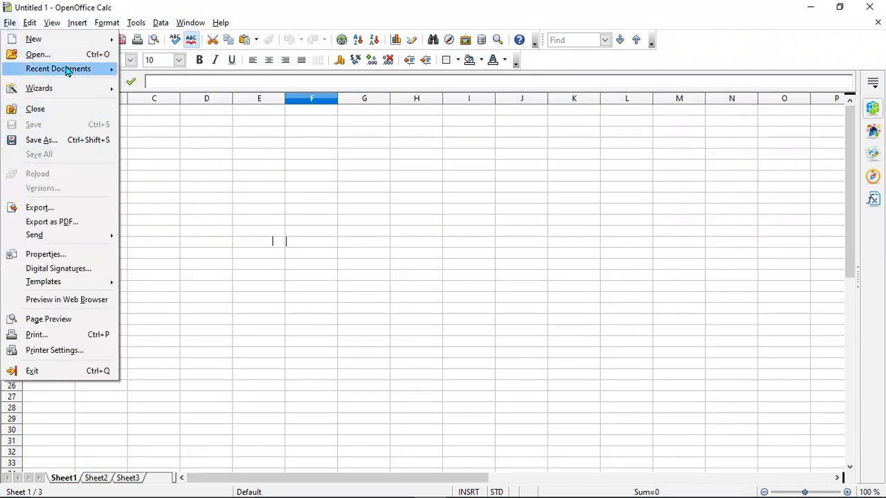
pyautogui.click(3, 24)
pyautogui.hotkey('ctrl', 'o')
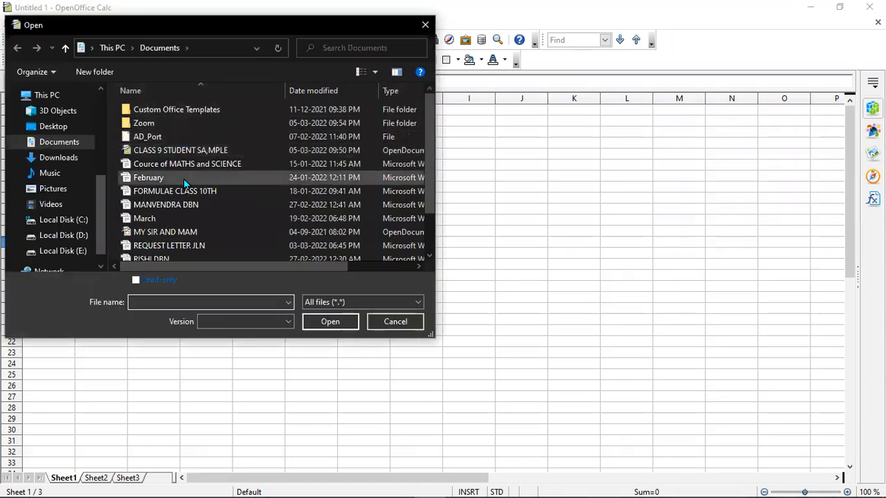
pyautogui.scroll(-1, 176, 200)
pyautogui.scroll(1, 182, 223)
pyautogui.scroll(-1, 182, 221)
pyautogui.scroll(1, 184, 218)
pyautogui.doubleClick(245, 150)
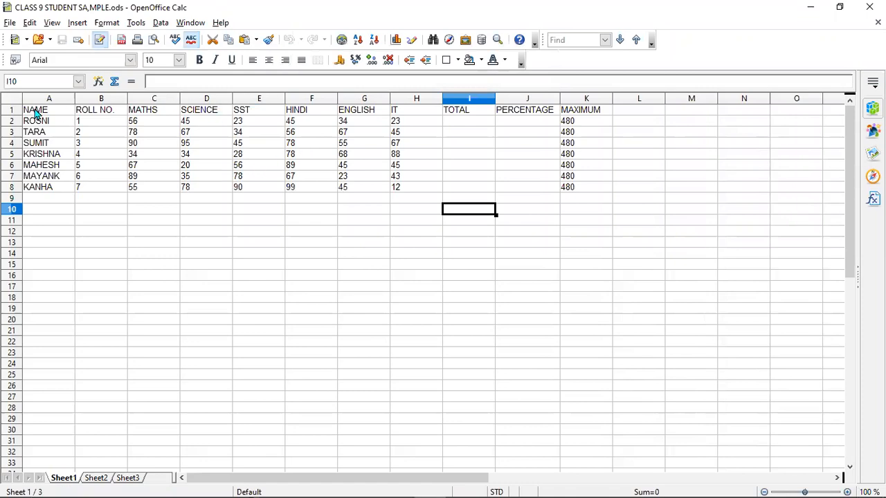
# Look over the subject columns from MATHS to IT and the empty TOTAL and PERCENTAGE columns.
pyautogui.click(465, 124)
pyautogui.click(524, 125)
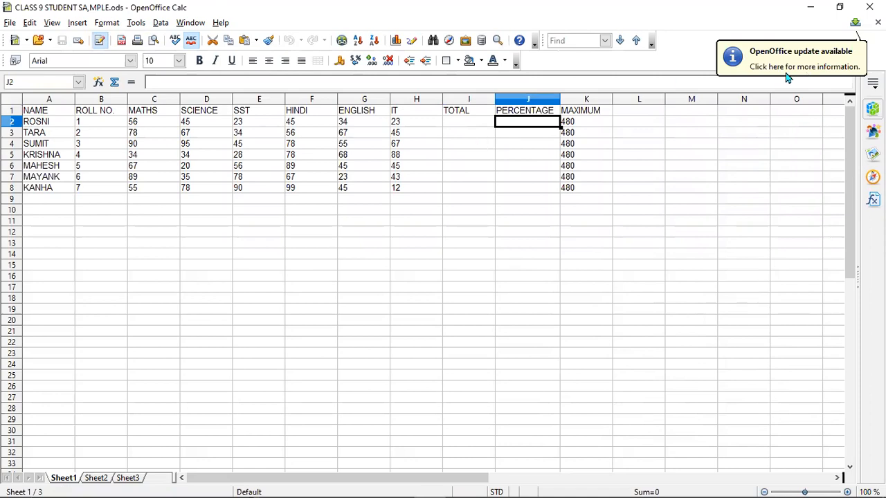
pyautogui.click(660, 199)
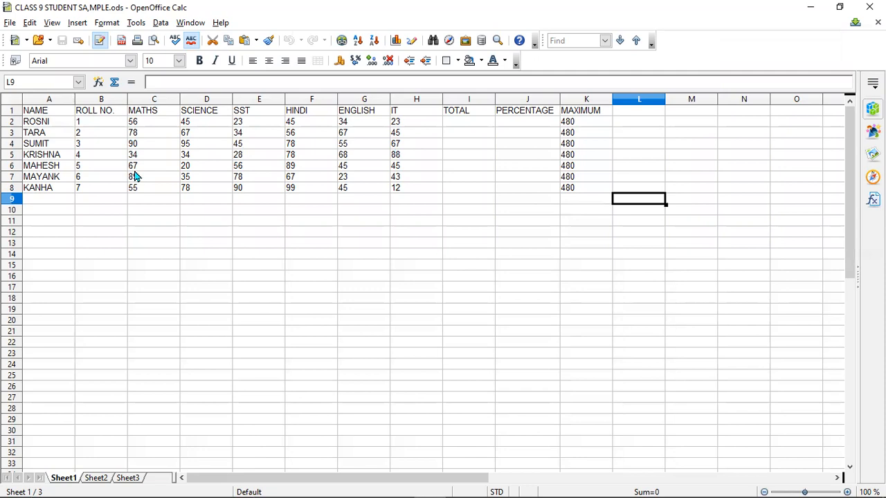
pyautogui.click(470, 127)
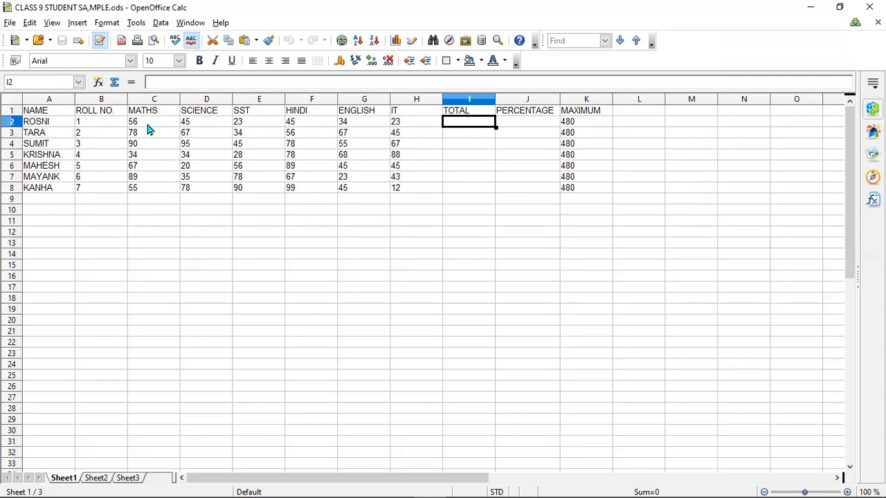
pyautogui.click(155, 100)
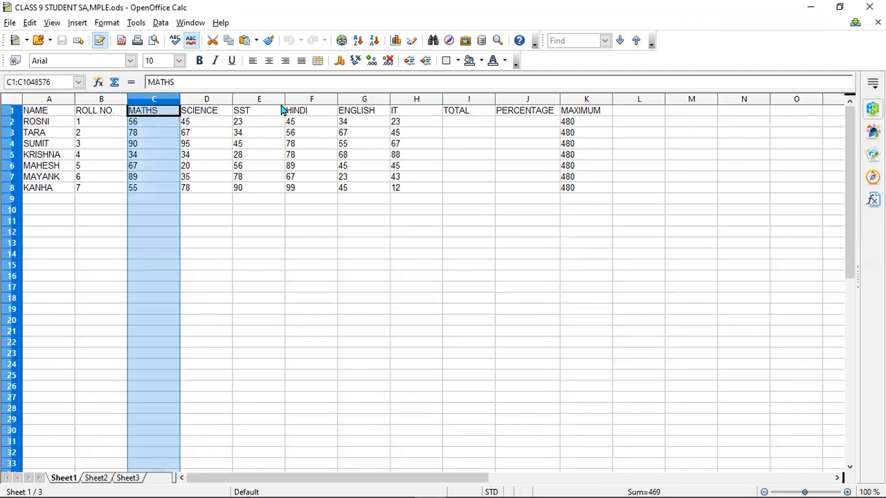
pyautogui.click(430, 102)
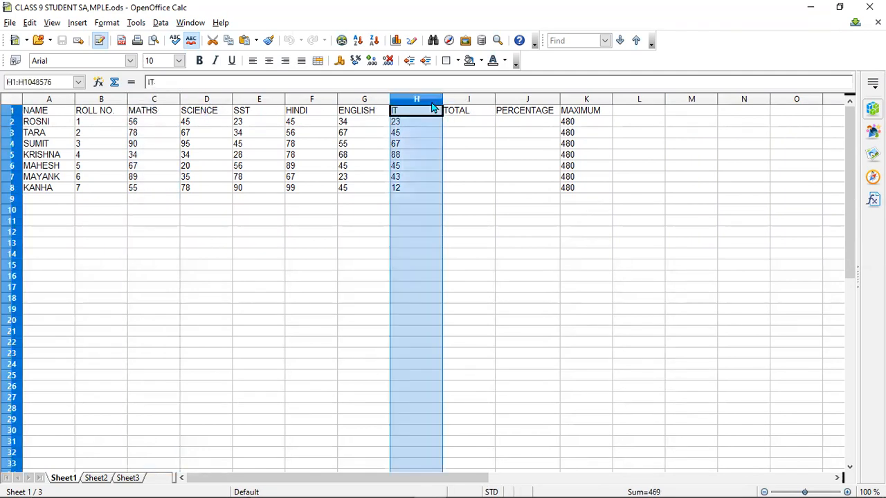
pyautogui.click(317, 221)
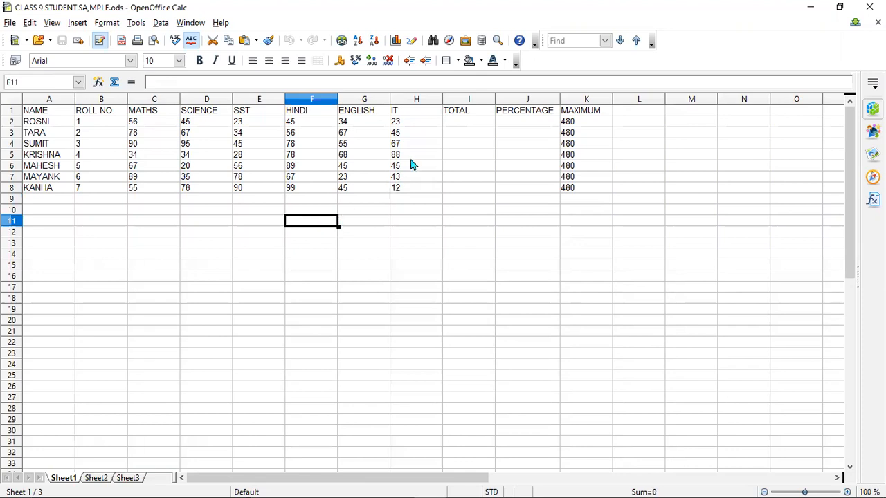
# Begin the first student's TOTAL formula in cell I2 with =SUM.
pyautogui.click(461, 123)
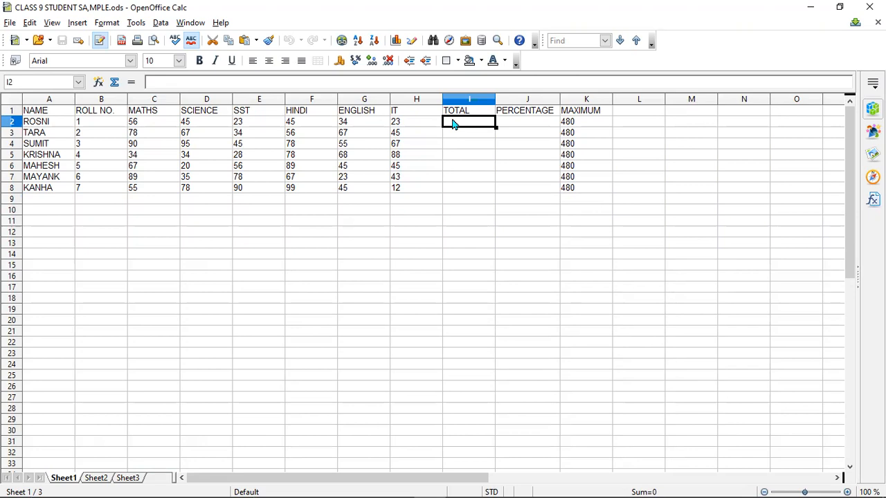
pyautogui.write('=')
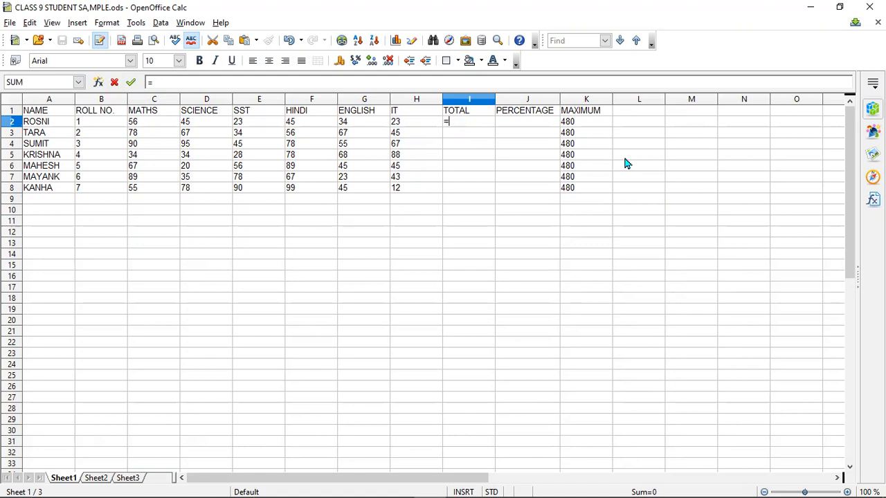
pyautogui.write('SUM')
# Find Notepad through the Windows search and open it with a blank note.
pyautogui.moveTo(1, 482)
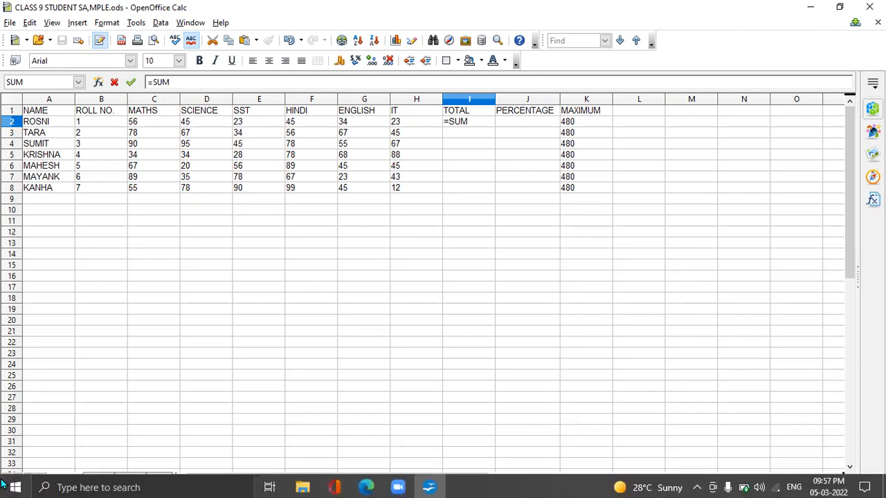
pyautogui.click(84, 487)
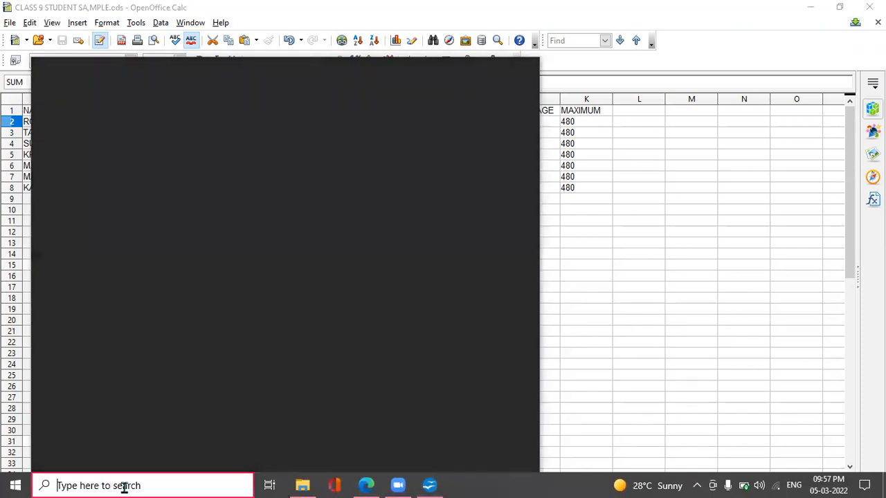
pyautogui.write('NOTEB')
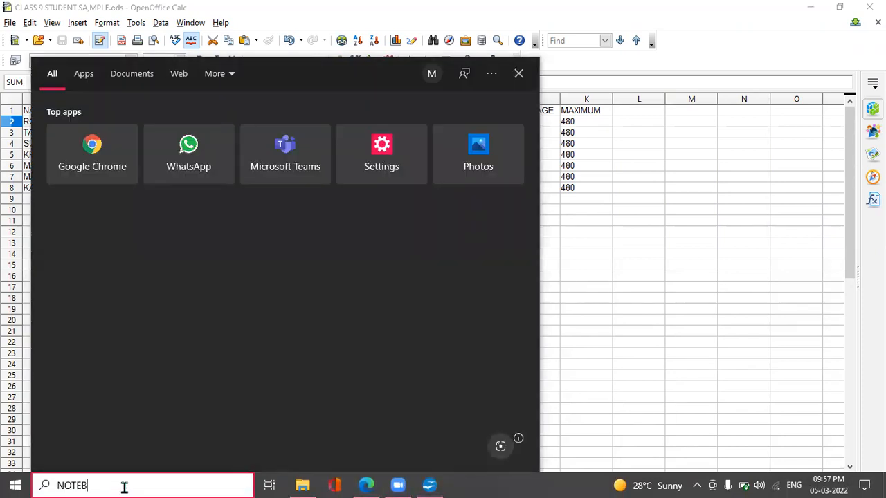
pyautogui.press('BackSpace')
pyautogui.write('Pd')
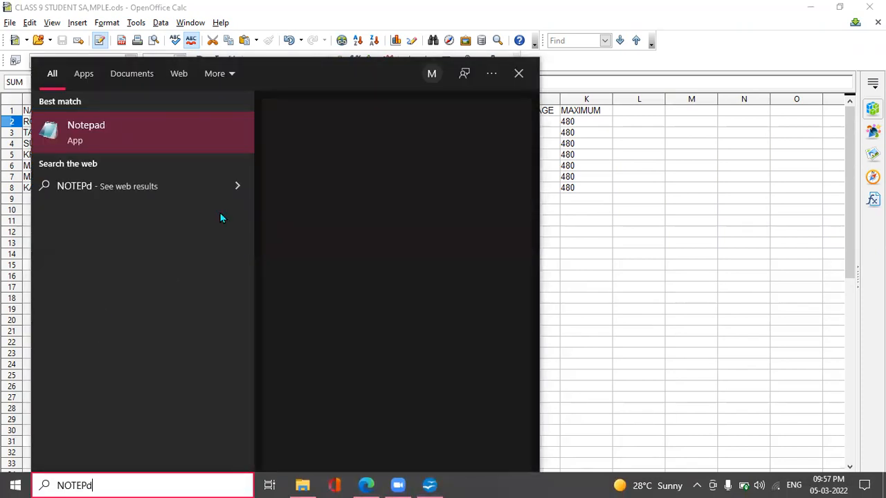
pyautogui.click(224, 142)
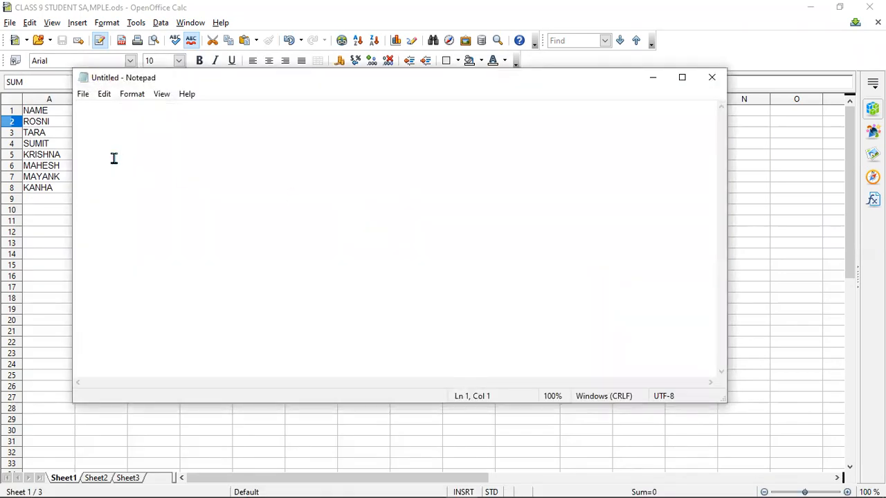
# Write =SUM( as the start of the formula syntax in the note and minimize Notepad.
pyautogui.write('-')
pyautogui.press('BackSpace')
pyautogui.write('= S')
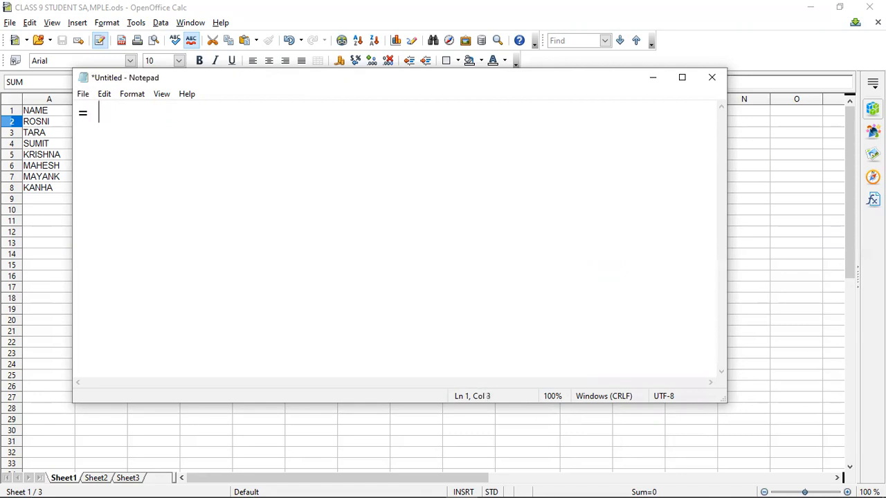
pyautogui.press('BackSpace')
pyautogui.write('su,')
pyautogui.press('BackSpace')
pyautogui.press('BackSpace')
pyautogui.press('BackSpace')
pyautogui.write('SUM(')
pyautogui.click(651, 77)
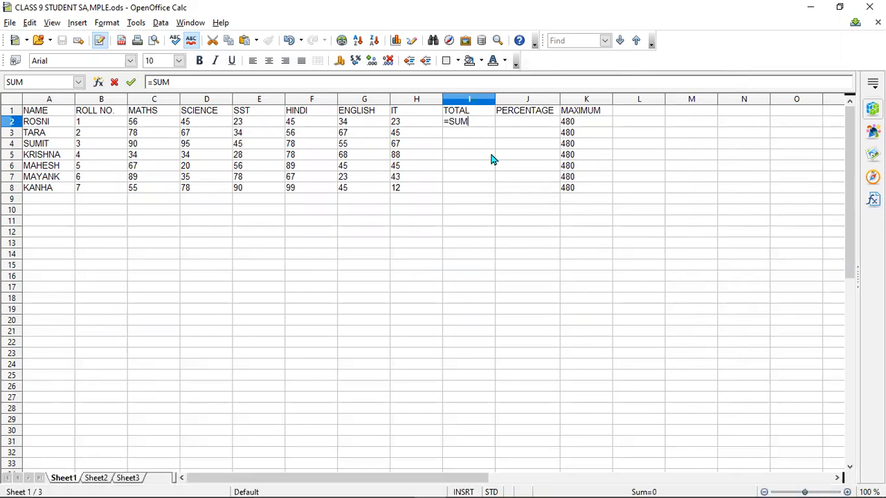
# Complete the formula in cell I2 as =SUM(C2:H2) to total the first student's six subject marks.
pyautogui.write('(')
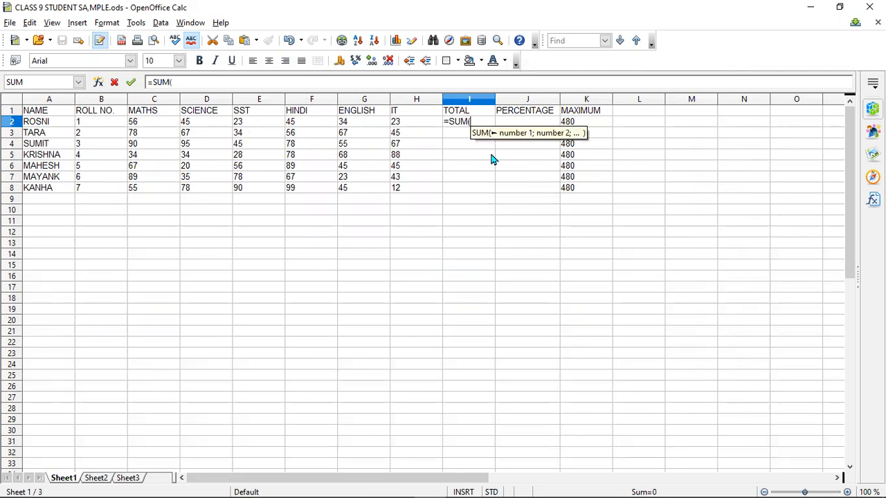
pyautogui.write('C2')
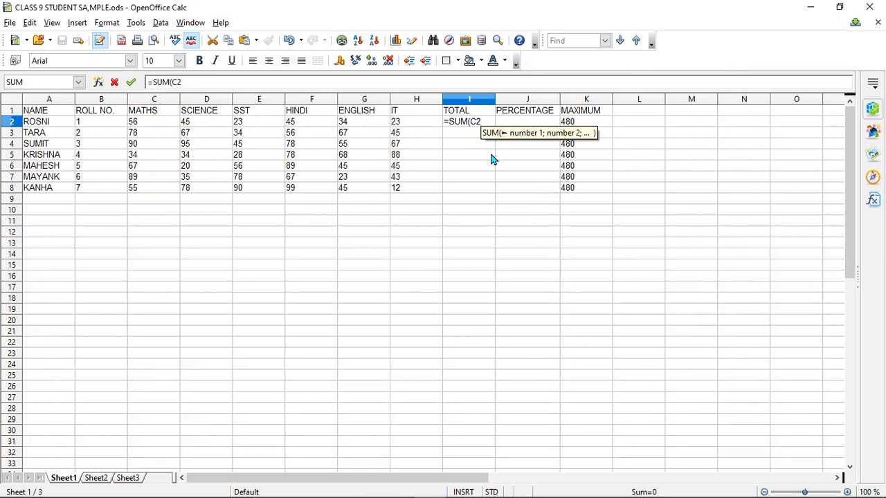
pyautogui.write(':')
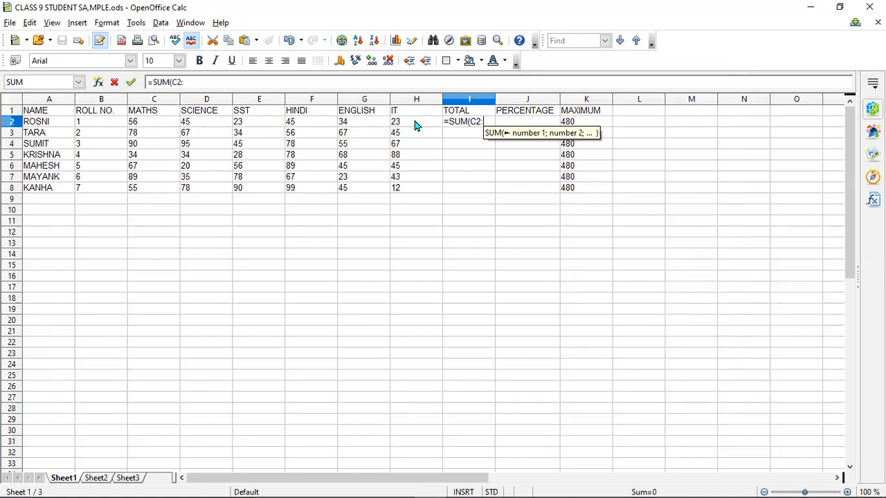
pyautogui.write('H2')
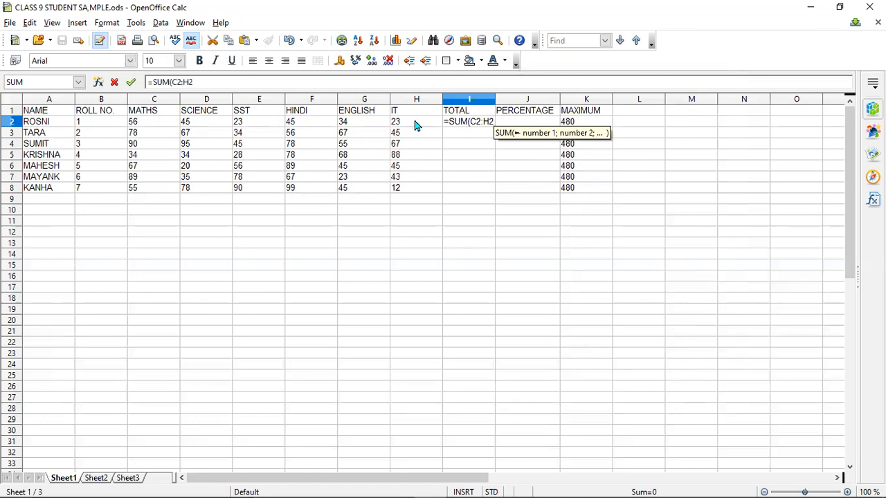
pyautogui.write(')')
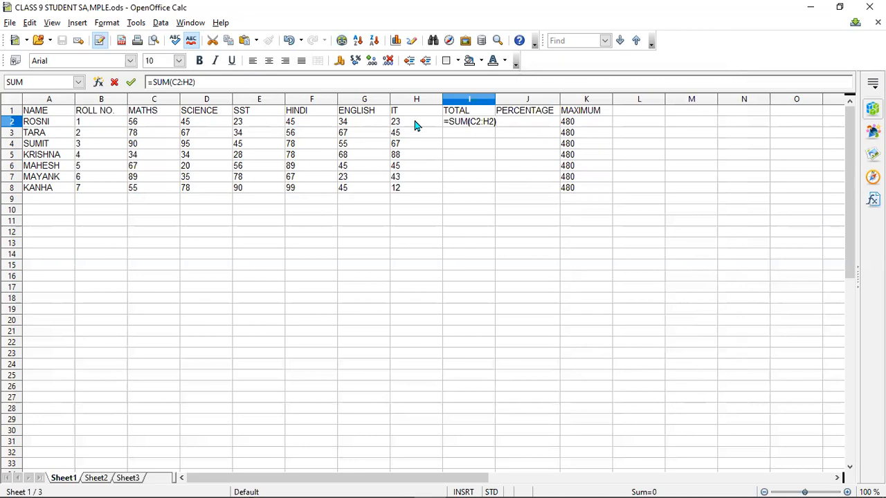
pyautogui.press('Return')
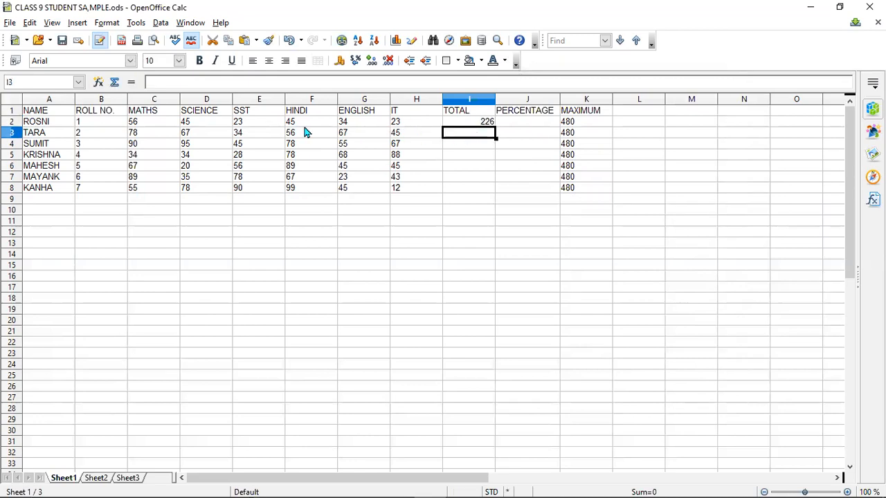
# Fill the SUM formula from cell I2 down to I8 to total the remaining students' marks.
pyautogui.click(480, 126)
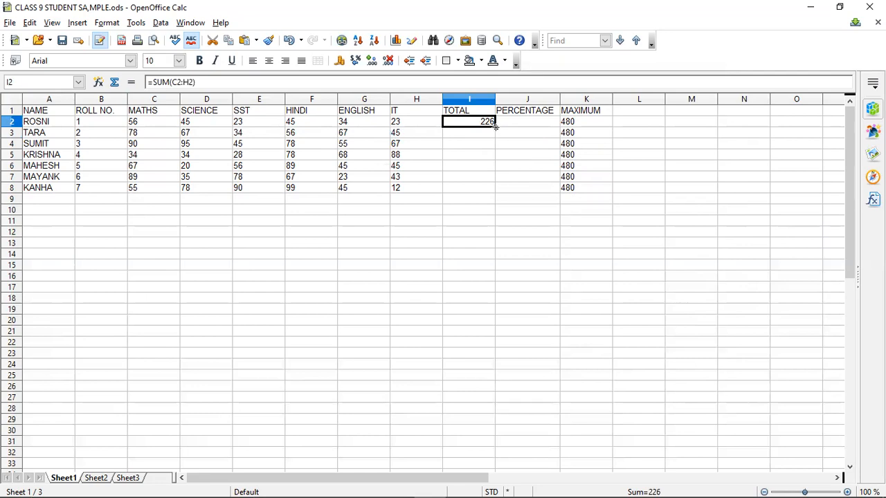
pyautogui.moveTo(495, 127); pyautogui.dragTo(496, 191)
pyautogui.click(542, 256)
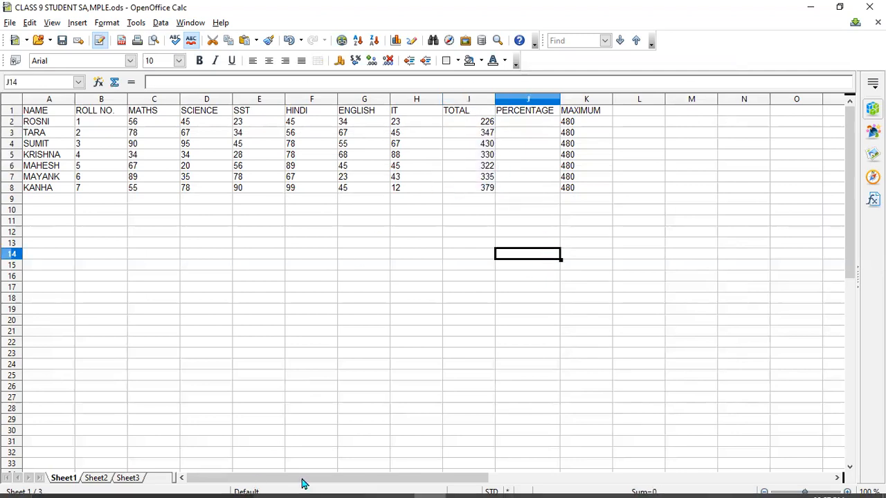
# Switch back to Notepad and extend the syntax line to =SUM(CELL START NAME:.
pyautogui.moveTo(318, 495)
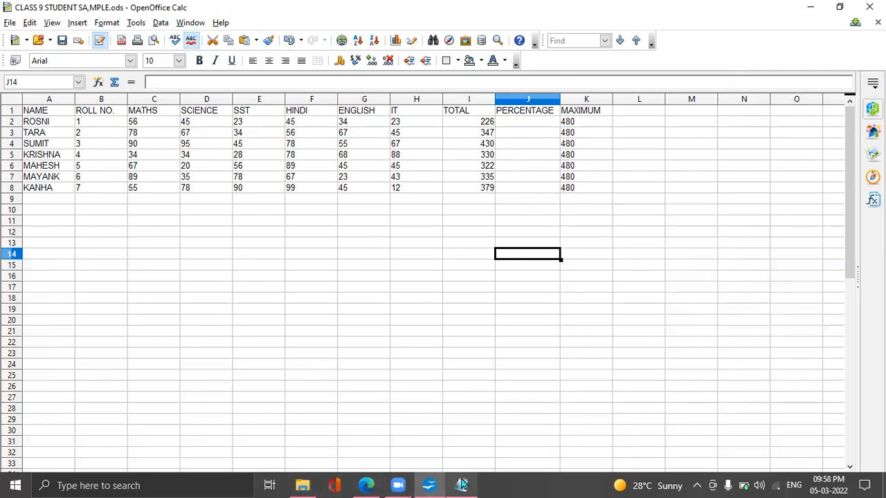
pyautogui.click(429, 485)
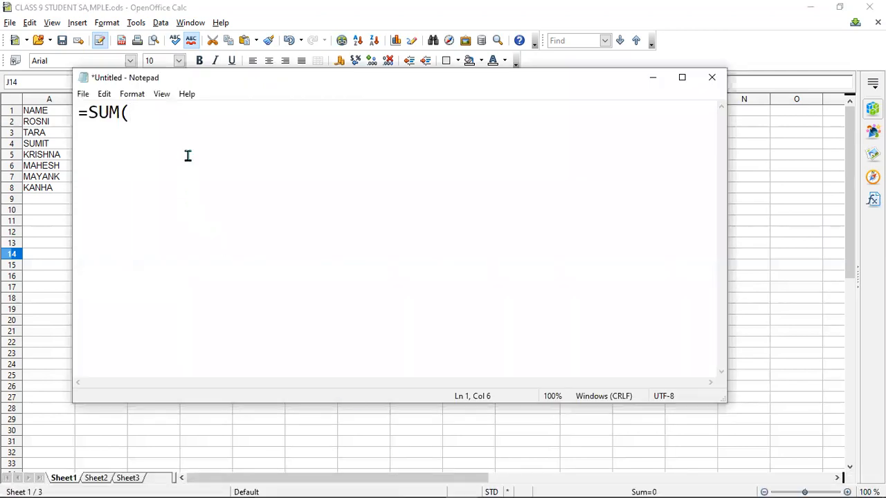
pyautogui.write('CELL NAME')
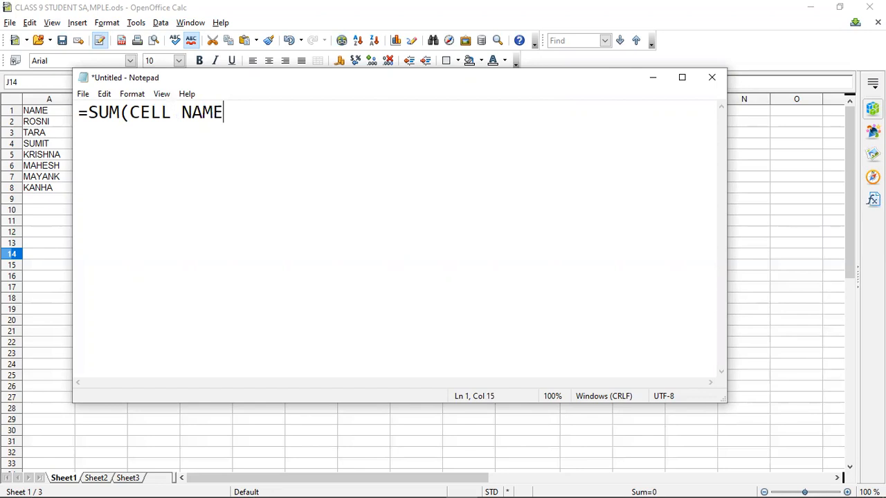
pyautogui.press('Left')
pyautogui.press('Left')
pyautogui.press('Left')
pyautogui.press('Left')
pyautogui.press('Left')
pyautogui.write('START')
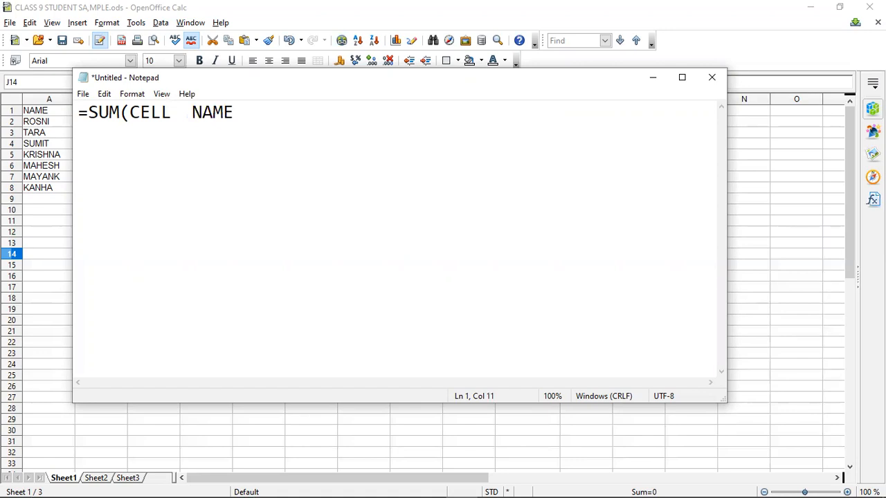
pyautogui.press('Right')
pyautogui.press('Right')
pyautogui.press('Right')
pyautogui.press('Right')
pyautogui.press('Right')
pyautogui.write(':')
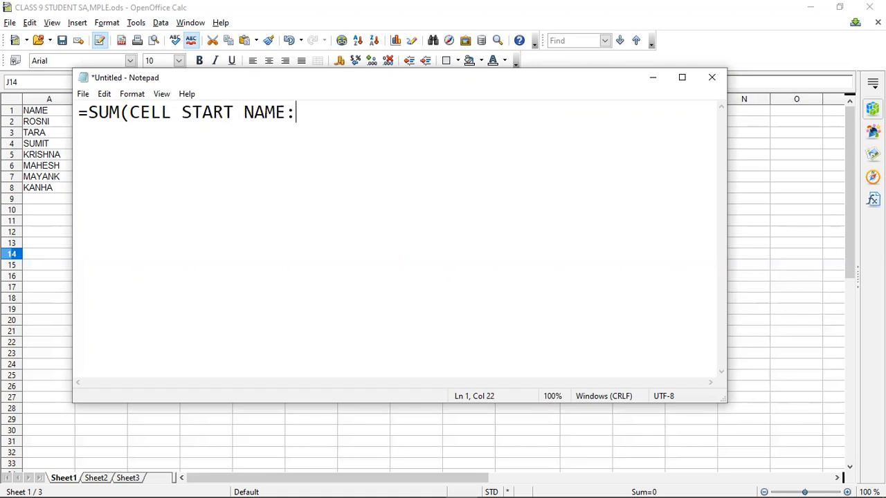
pyautogui.write(' CELL S')
# Complete the syntax line in the note so it reads =SUM(CELL START NAME: CELL END NAME).
pyautogui.press('BackSpace')
pyautogui.write('END NAME')
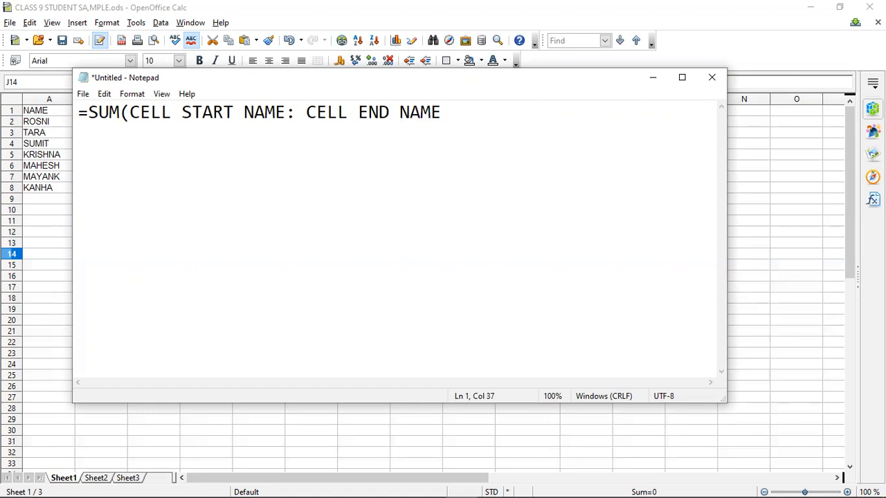
pyautogui.press('BackSpace')
pyautogui.write(')')
# Add the lines ENTER and TOTAL below the SUM syntax in the note and minimize Notepad.
pyautogui.press('Return')
pyautogui.write('ENERT')
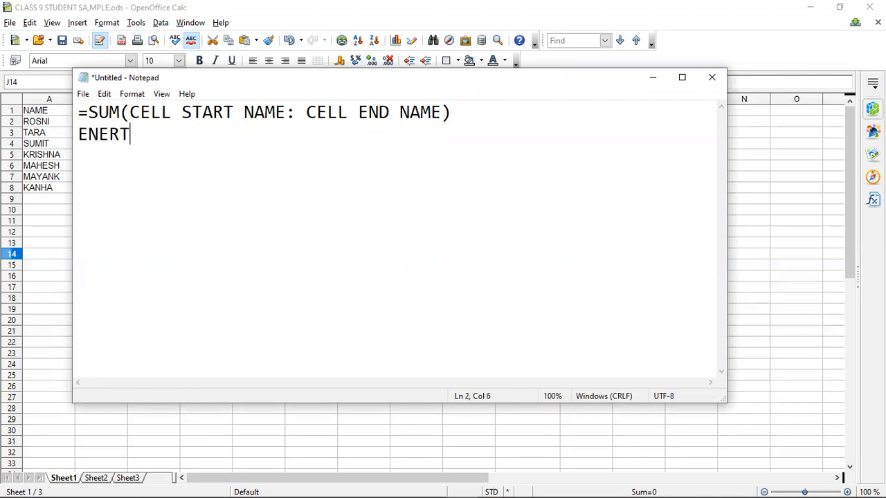
pyautogui.press('BackSpace')
pyautogui.press('BackSpace')
pyautogui.press('BackSpace')
pyautogui.press('BackSpace')
pyautogui.write('NTER')
pyautogui.press('Return')
pyautogui.write('TOAYKA')
pyautogui.press('BackSpace')
pyautogui.press('BackSpace')
pyautogui.press('BackSpace')
pyautogui.press('BackSpace')
pyautogui.write('TAL')
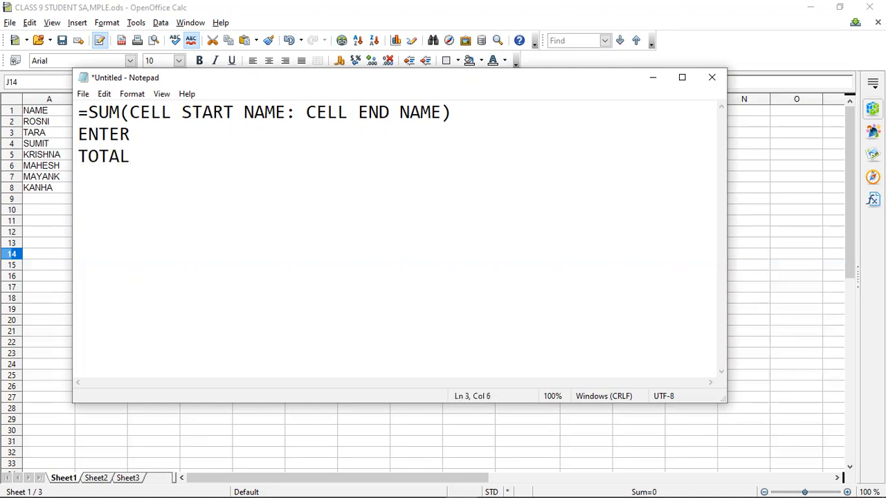
pyautogui.click(652, 76)
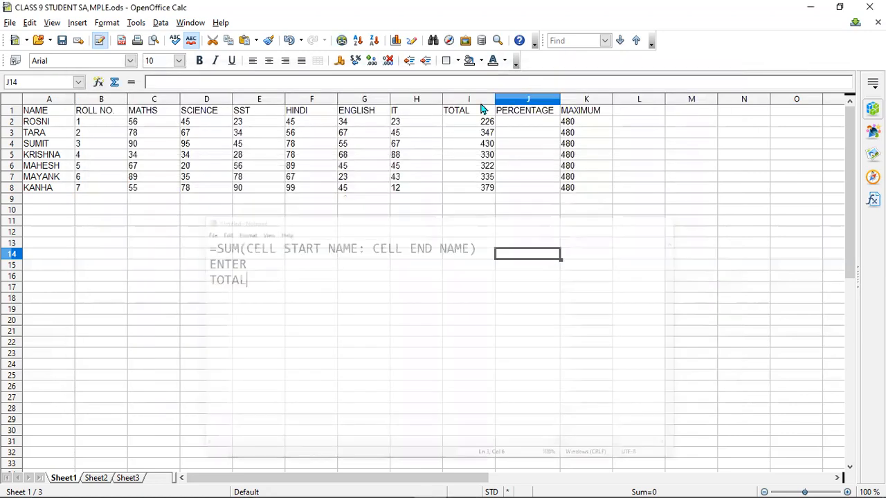
# Start a formula with = in cell J2, the first student's PERCENTAGE cell.
pyautogui.click(523, 122)
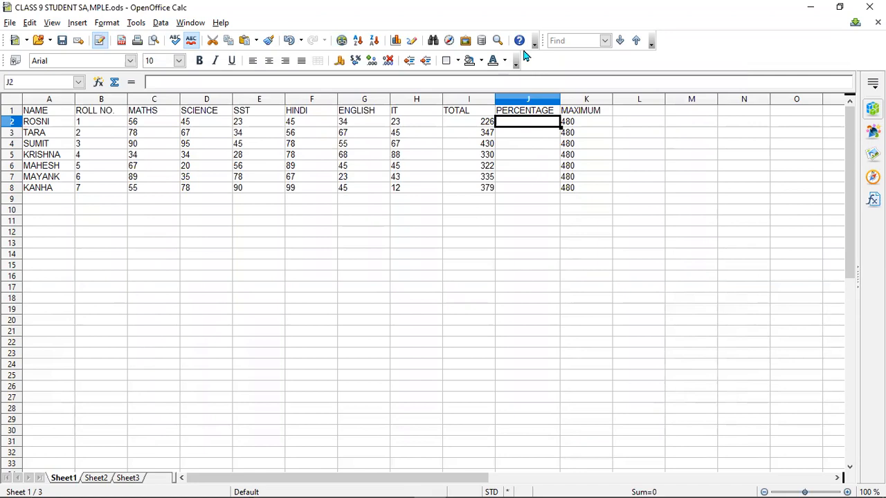
pyautogui.click(526, 133)
pyautogui.click(526, 122)
pyautogui.click(588, 126)
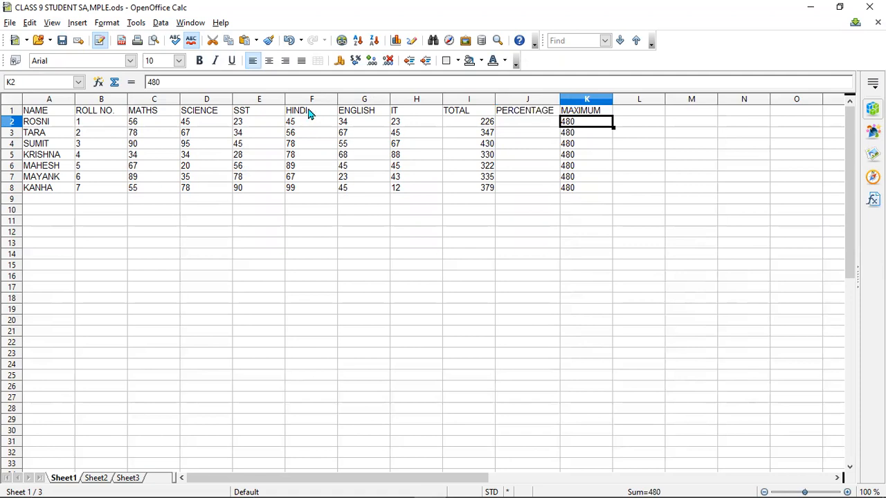
pyautogui.click(496, 115)
pyautogui.click(497, 124)
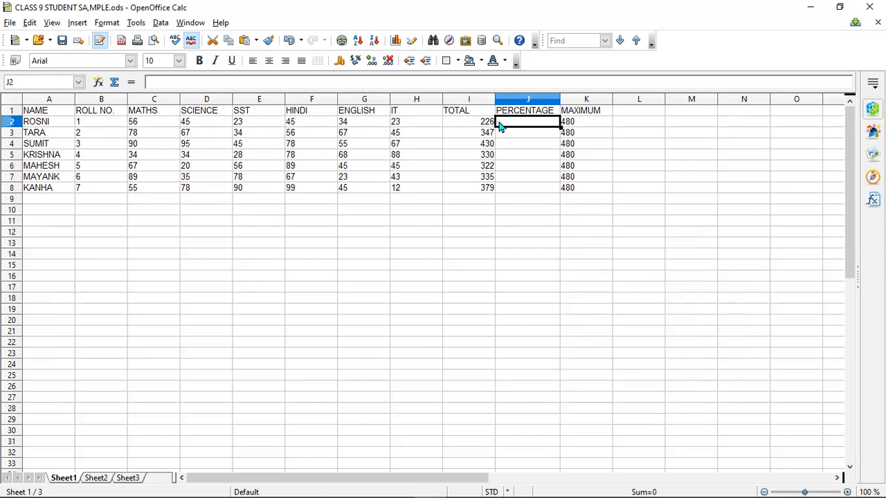
pyautogui.write('=')
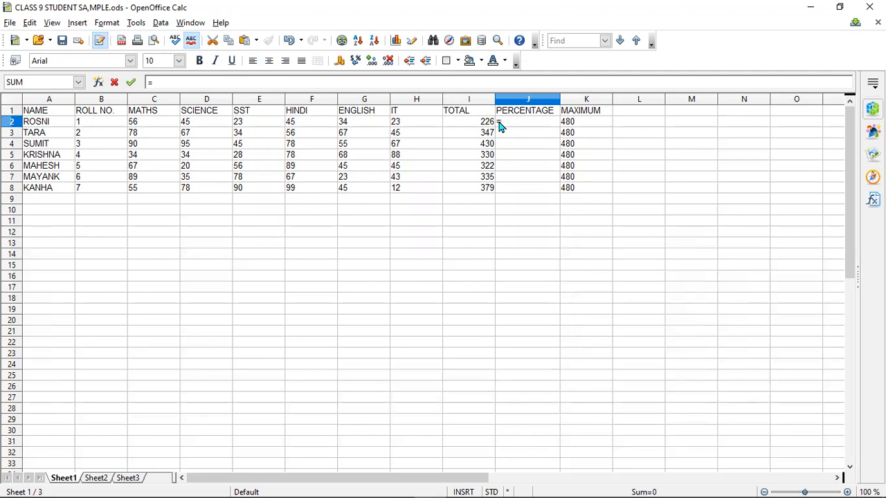
# Switch to Notepad and leave a blank line below TOTAL for a new entry.
pyautogui.moveTo(311, 483)
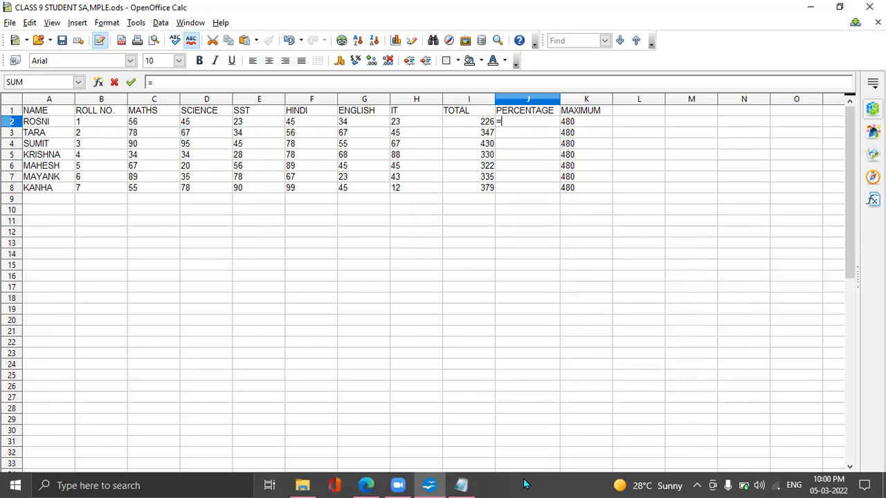
pyautogui.click(443, 486)
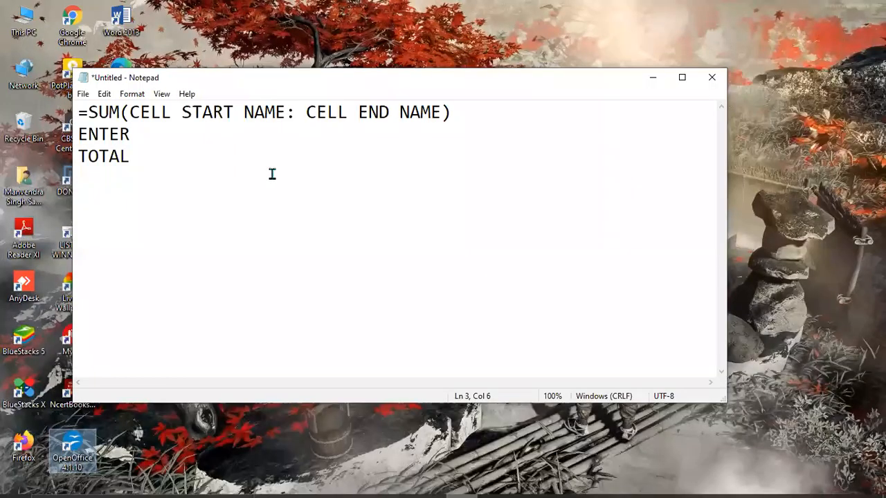
pyautogui.press('Return')
pyautogui.press('Return')
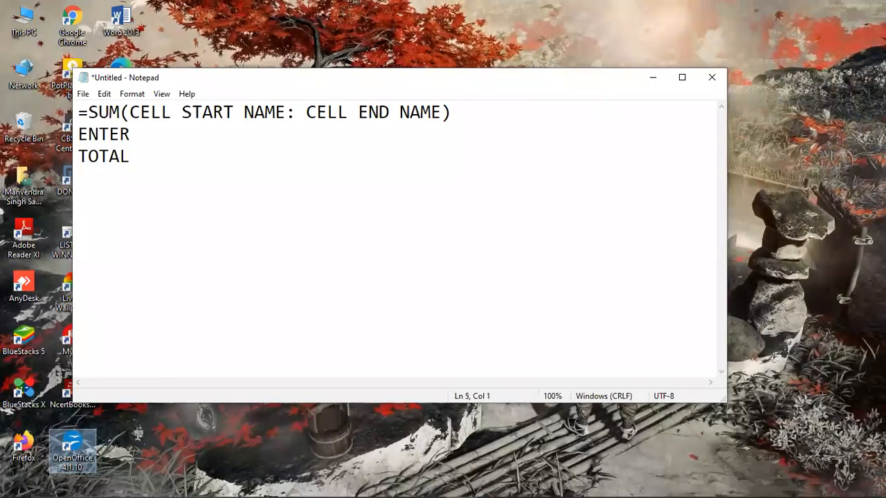
pyautogui.write('BOT')
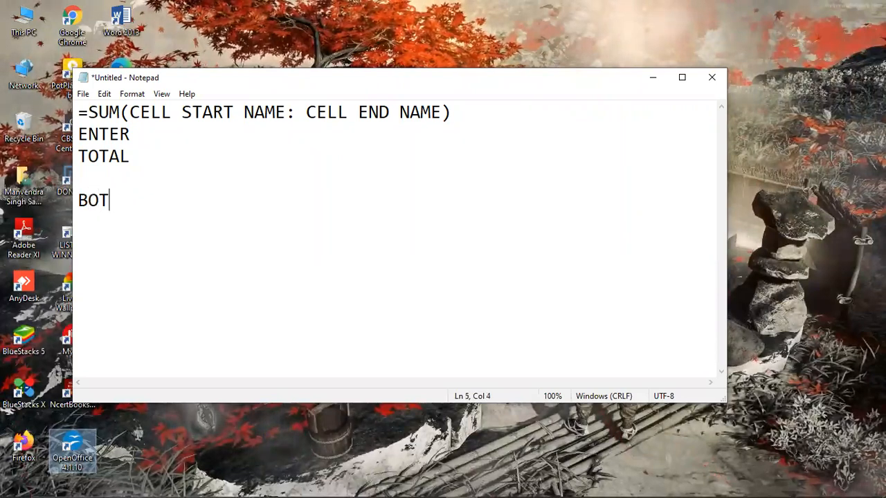
pyautogui.press('BackSpace')
pyautogui.press('BackSpace')
pyautogui.press('BackSpace')
pyautogui.write('BT')
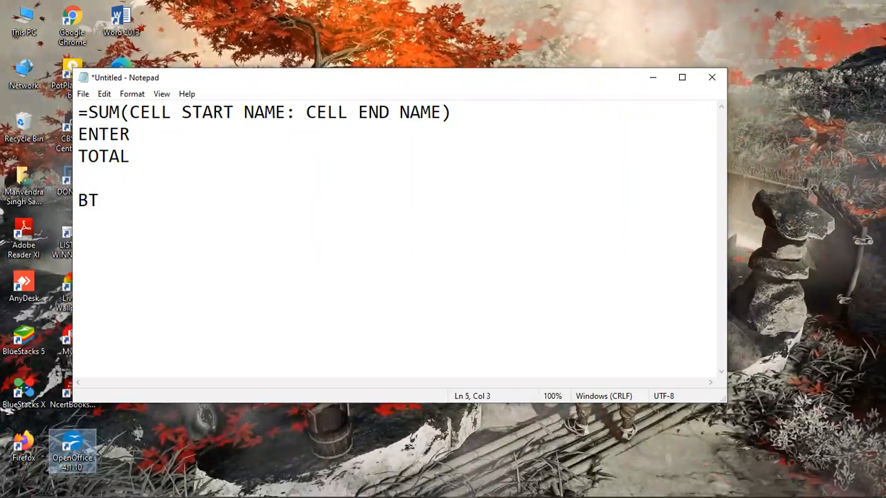
pyautogui.press('BackSpace')
pyautogui.press('BackSpace')
pyautogui.press('BackSpace')
pyautogui.press('BackSpace')
pyautogui.write('OBT')
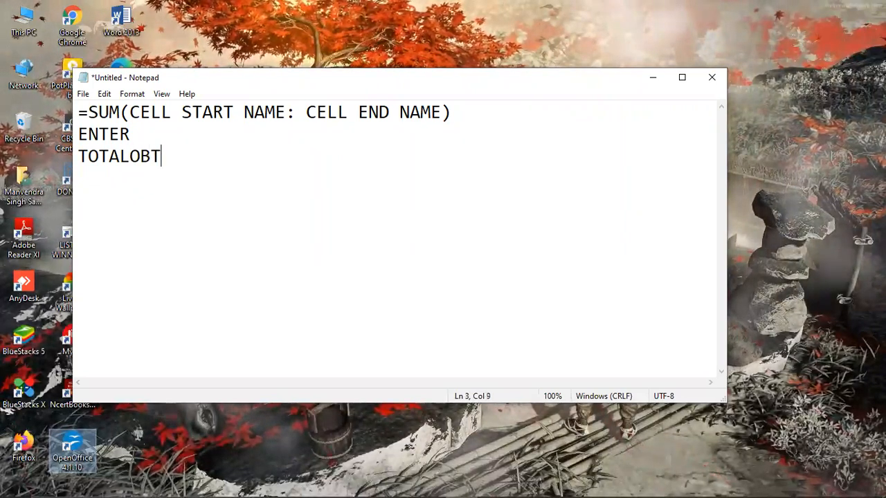
pyautogui.press('BackSpace')
pyautogui.press('BackSpace')
pyautogui.press('BackSpace')
pyautogui.press('Return')
pyautogui.press('Return')
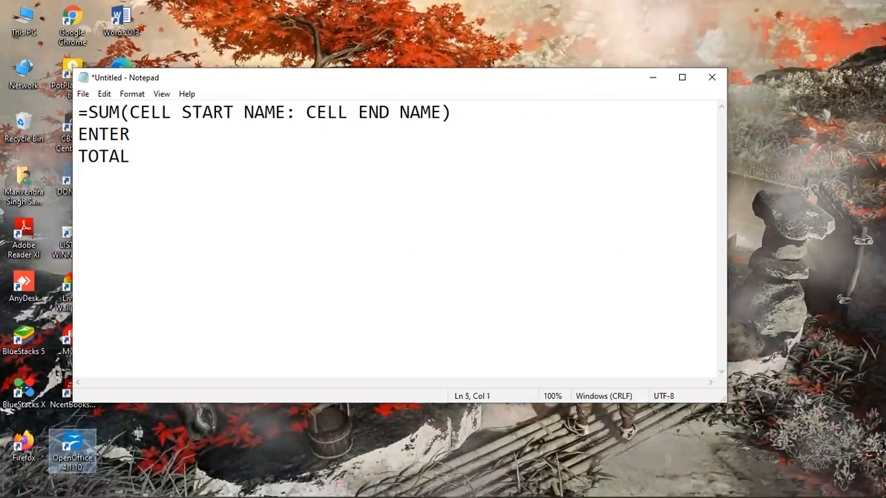
# Write the percentage formula OBT./TOTAL*100 in the note, below the blank line.
pyautogui.write('OBT./')
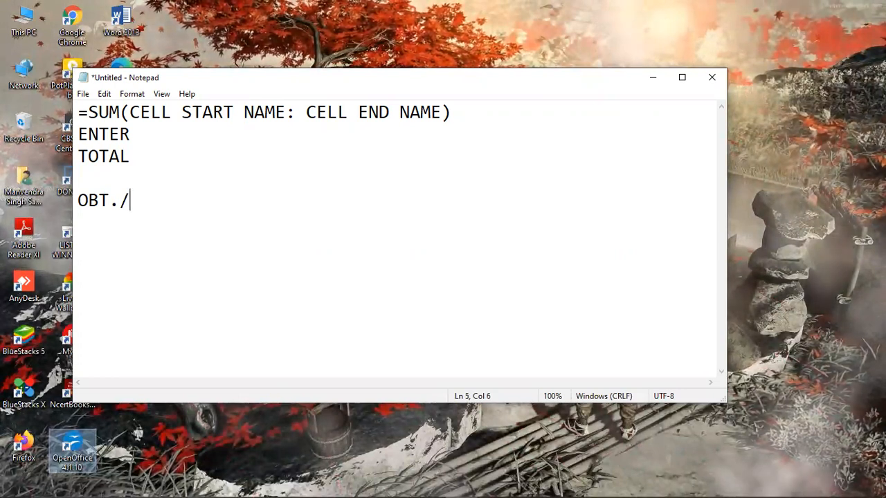
pyautogui.write('T')
pyautogui.write('OATK')
pyautogui.press('BackSpace')
pyautogui.press('BackSpace')
pyautogui.press('BackSpace')
pyautogui.write('TAL')
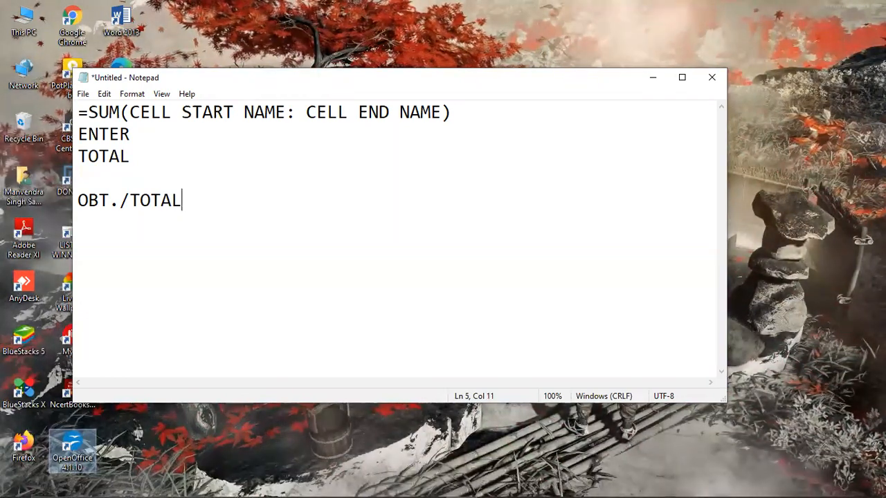
pyautogui.write('*100')
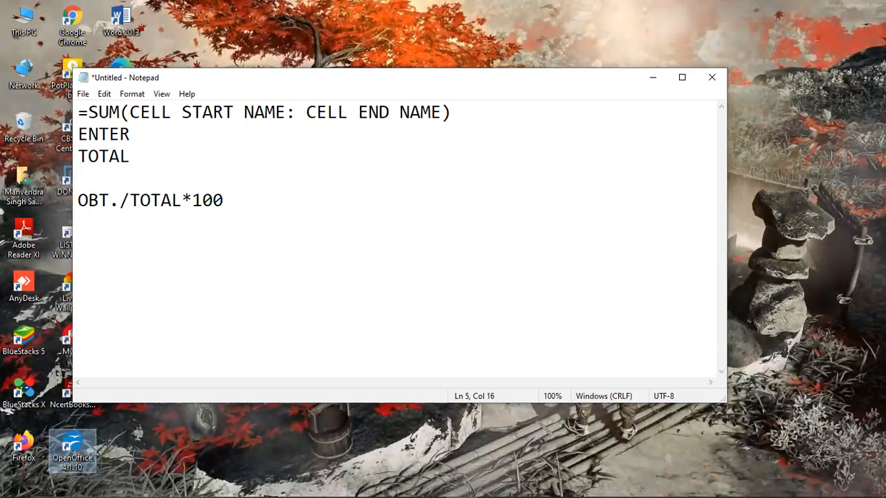
# Add the line PER% beneath the percentage formula in the note.
pyautogui.press('Return')
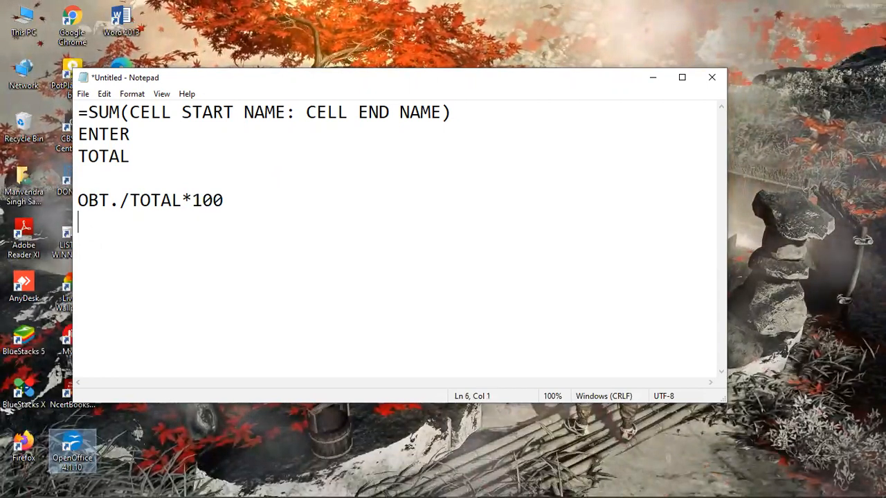
pyautogui.write('PER')
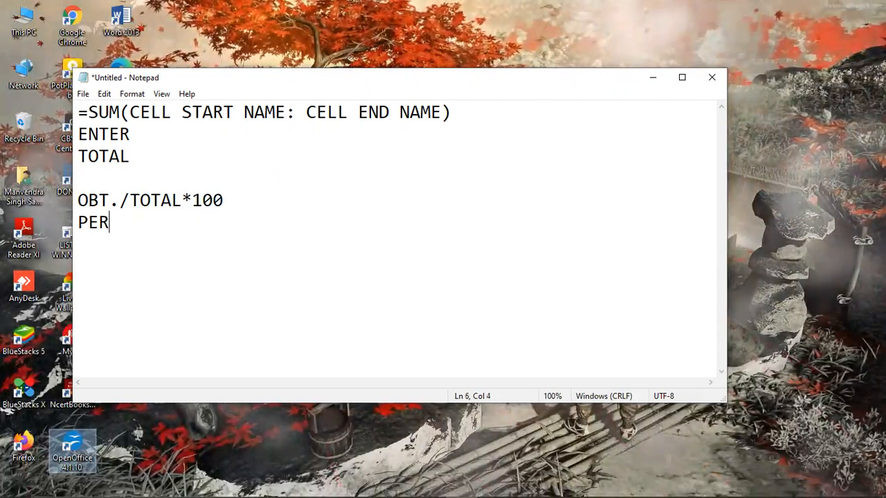
pyautogui.write('@')
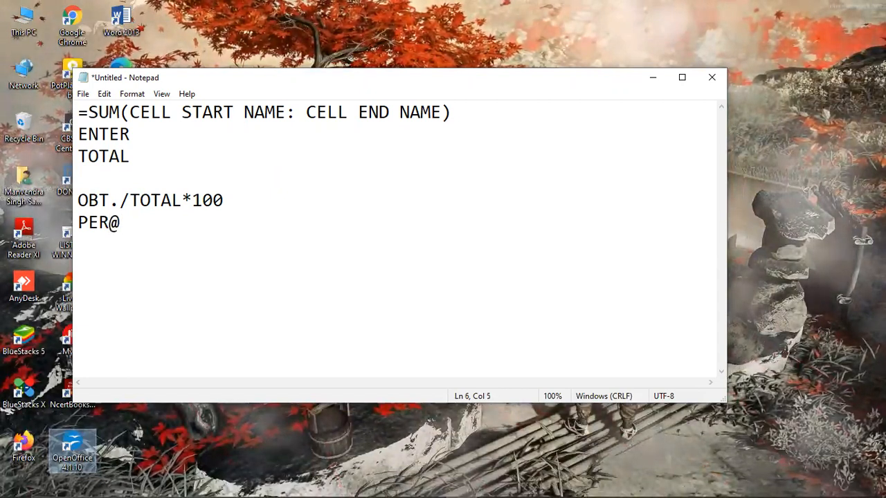
pyautogui.press('BackSpace')
pyautogui.write('%')
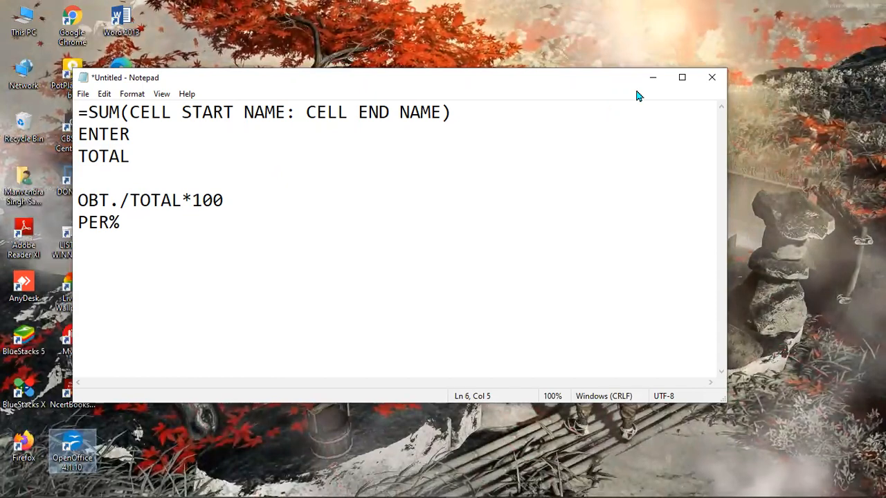
# Review the percentage formula in the note and return to the Calc marks sheet.
pyautogui.moveTo(224, 200); pyautogui.dragTo(353, 225)
pyautogui.click(354, 226)
pyautogui.click(653, 77)
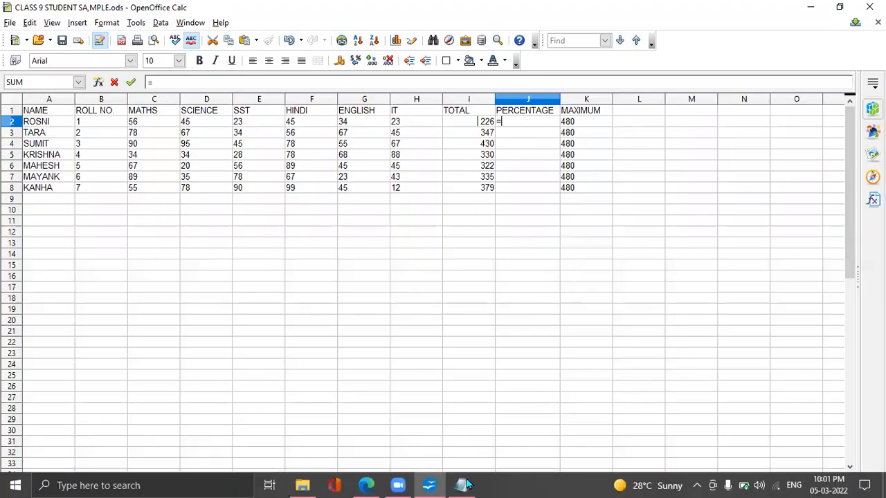
pyautogui.click(462, 490)
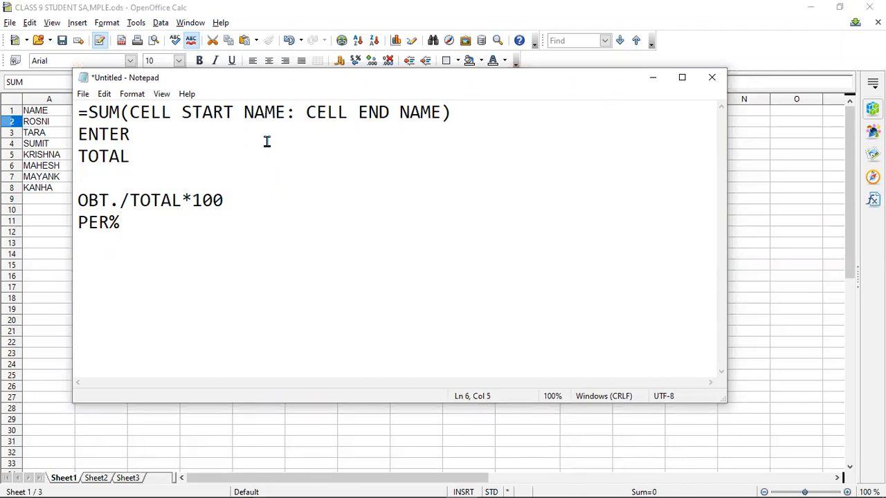
pyautogui.click(654, 81)
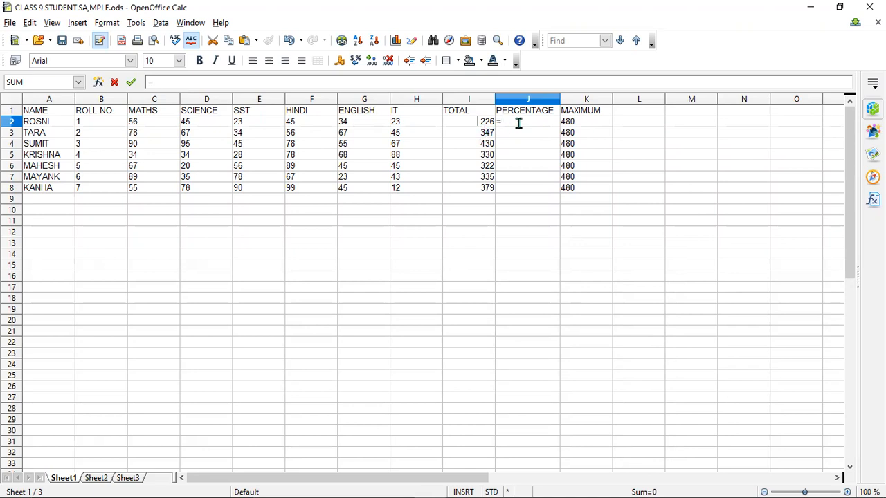
# Complete the formula in cell J2 as =I2/K2*100 to compute the first student's percentage.
pyautogui.write('I2/')
pyautogui.click(568, 123)
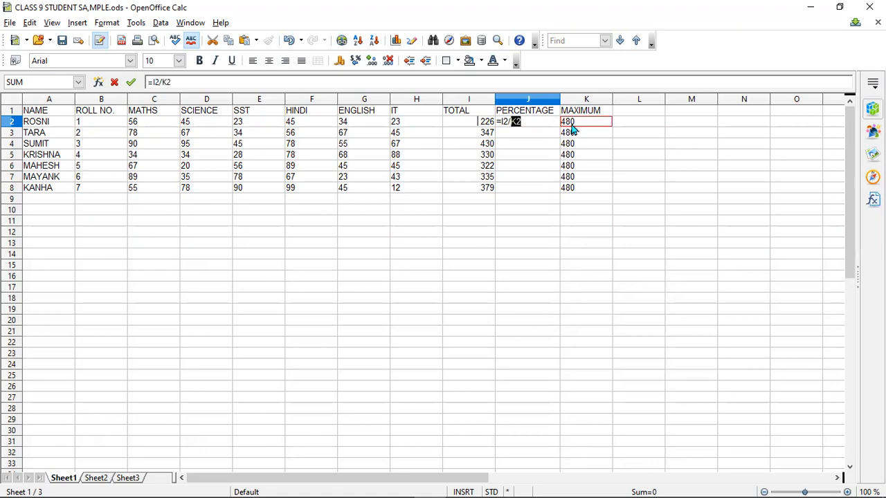
pyautogui.click(535, 122)
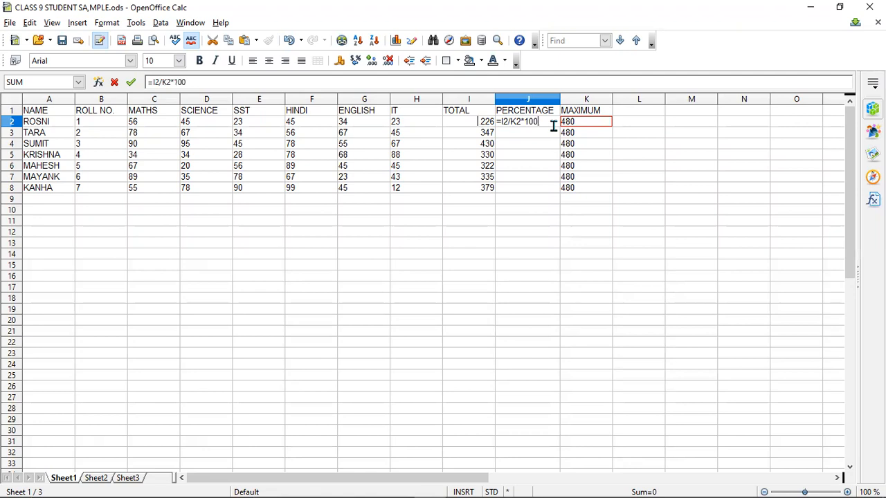
pyautogui.press('Return')
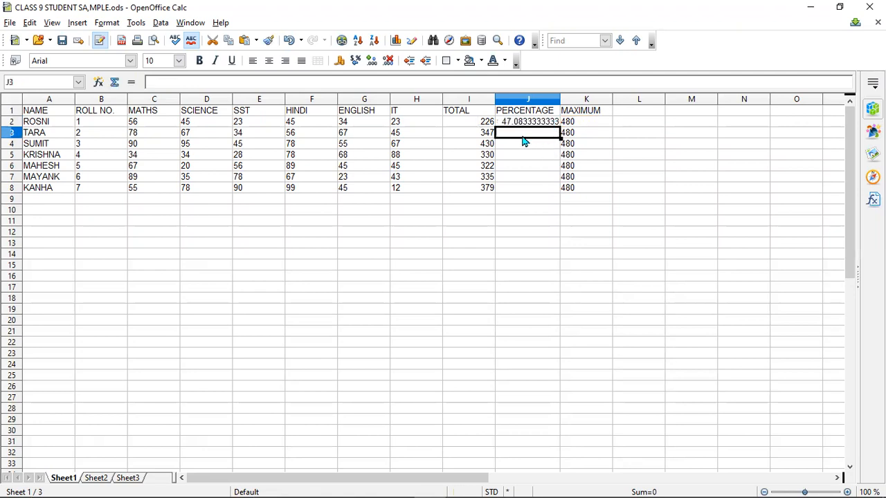
# Fill the percentage formula from cell J2 down to J8 for the remaining students.
pyautogui.click(536, 124)
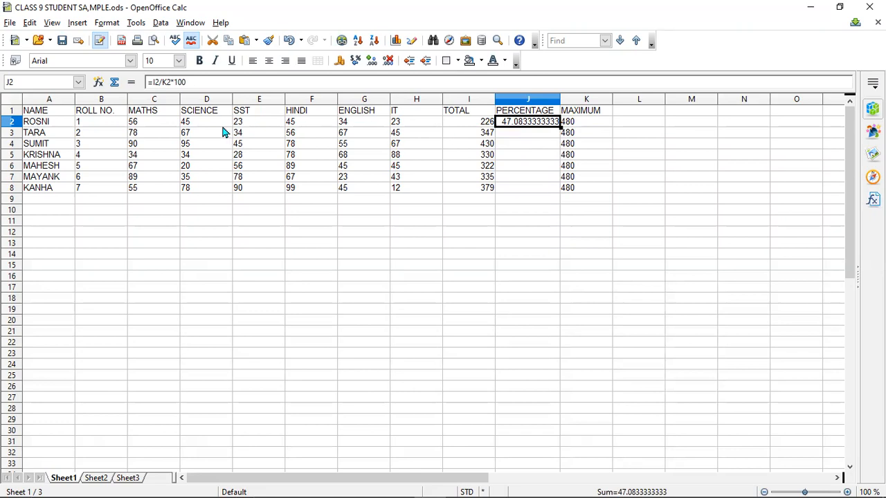
pyautogui.moveTo(559, 128); pyautogui.dragTo(559, 192)
pyautogui.click(656, 180)
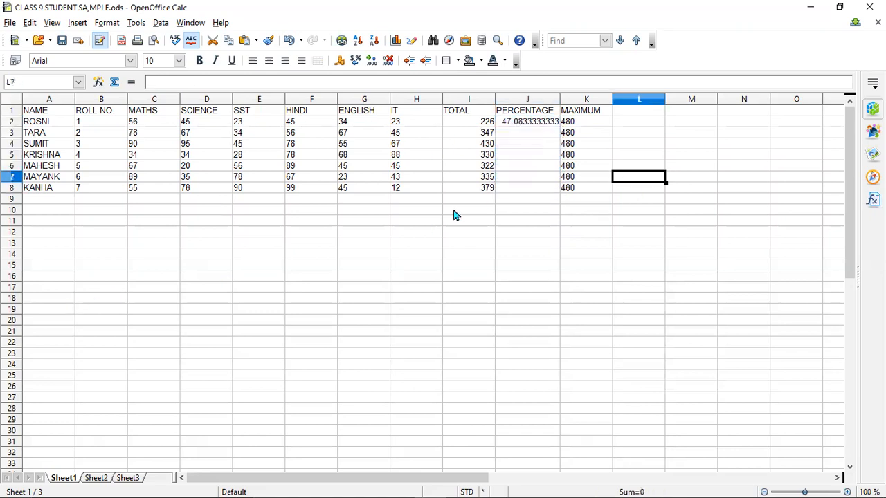
pyautogui.click(537, 125)
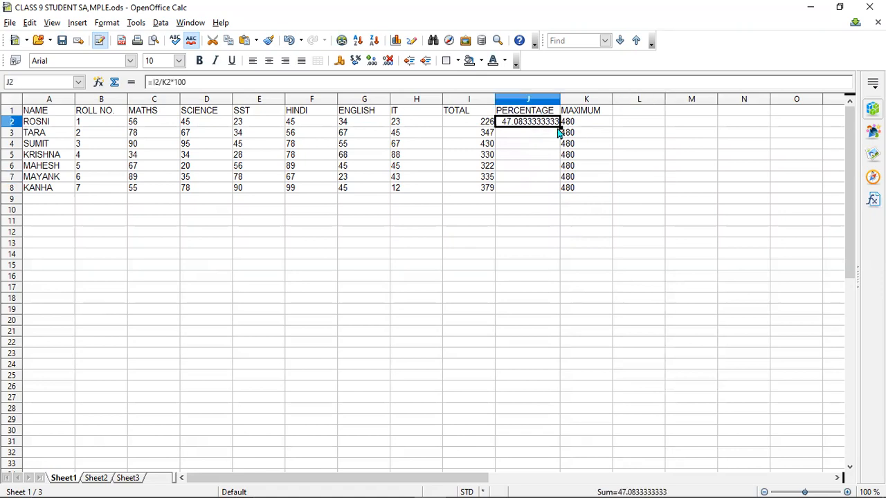
pyautogui.moveTo(561, 127); pyautogui.dragTo(560, 194)
pyautogui.click(621, 167)
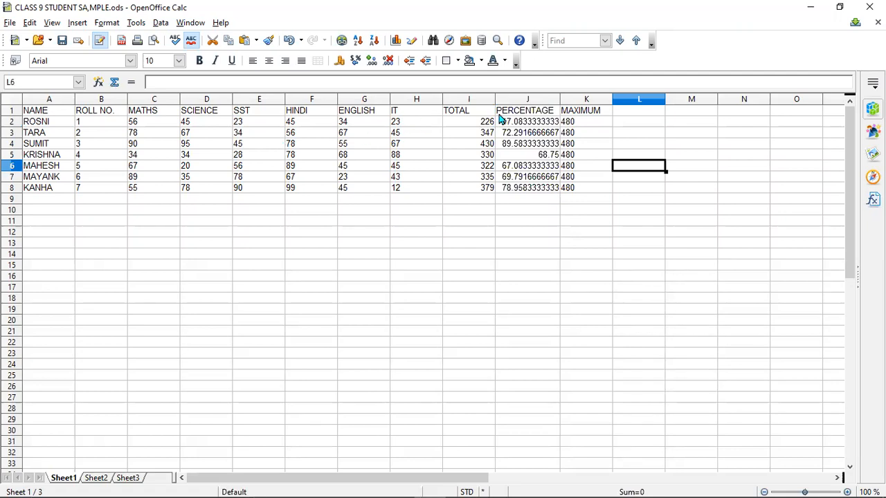
# Examine the calculated results in the TOTAL and PERCENTAGE columns.
pyautogui.moveTo(503, 117); pyautogui.dragTo(523, 188)
pyautogui.moveTo(477, 113); pyautogui.dragTo(483, 166)
pyautogui.click(479, 100)
pyautogui.click(555, 201)
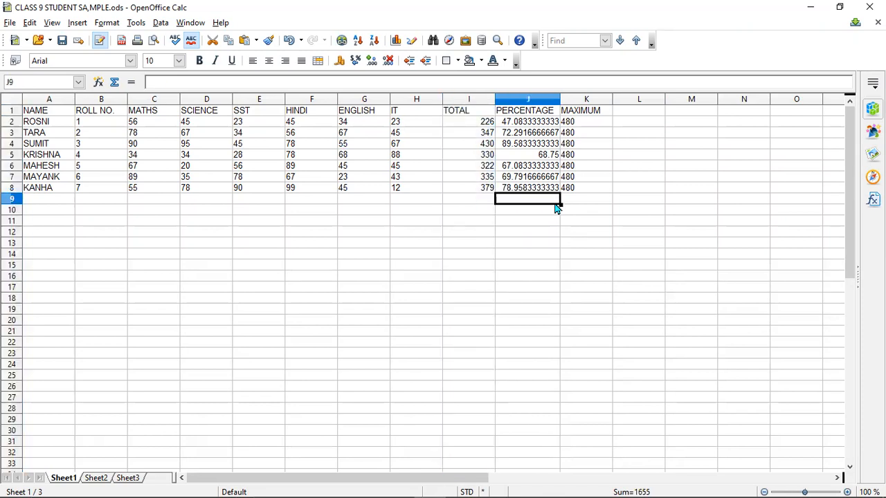
pyautogui.moveTo(504, 119); pyautogui.dragTo(531, 208)
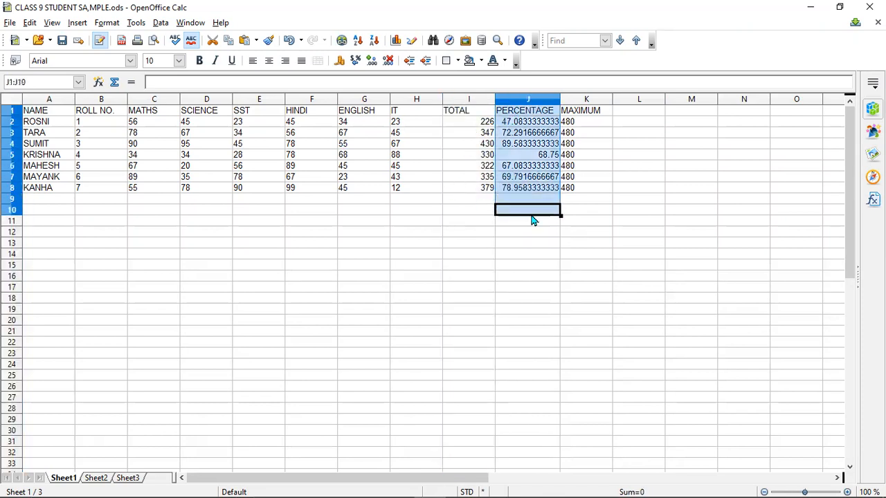
pyautogui.click(633, 189)
pyautogui.click(411, 255)
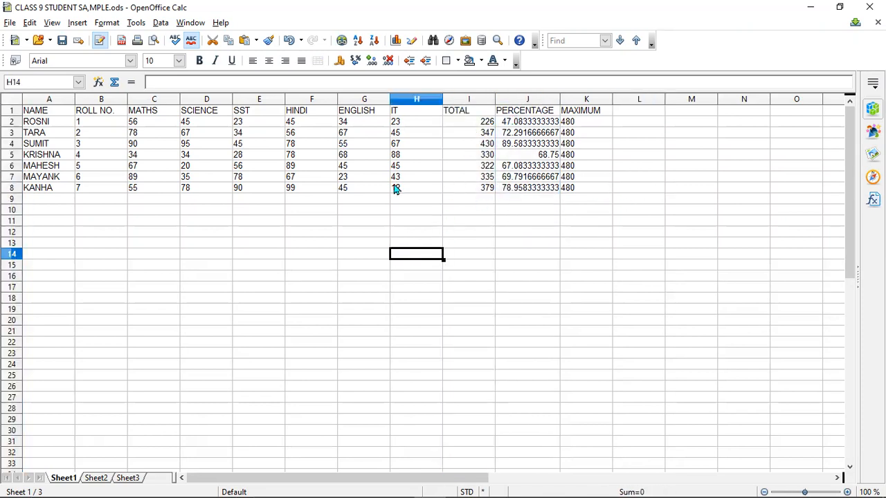
pyautogui.click(207, 102)
pyautogui.click(153, 100)
pyautogui.click(104, 104)
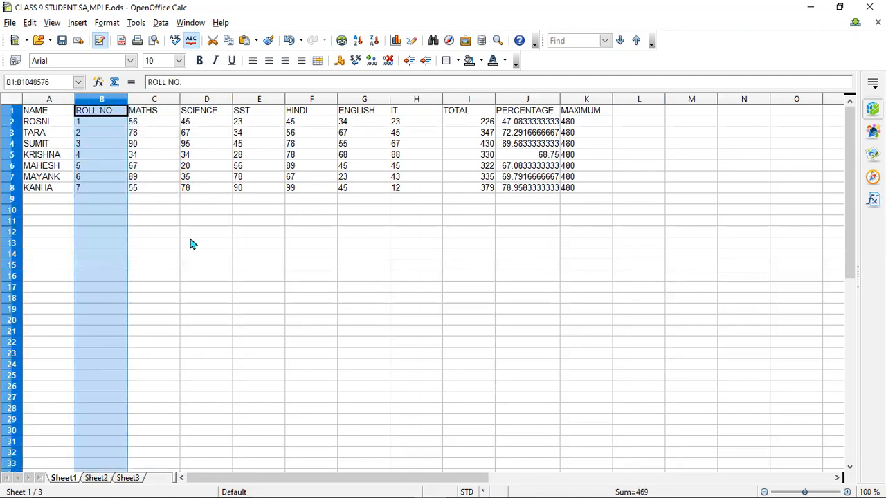
pyautogui.click(247, 276)
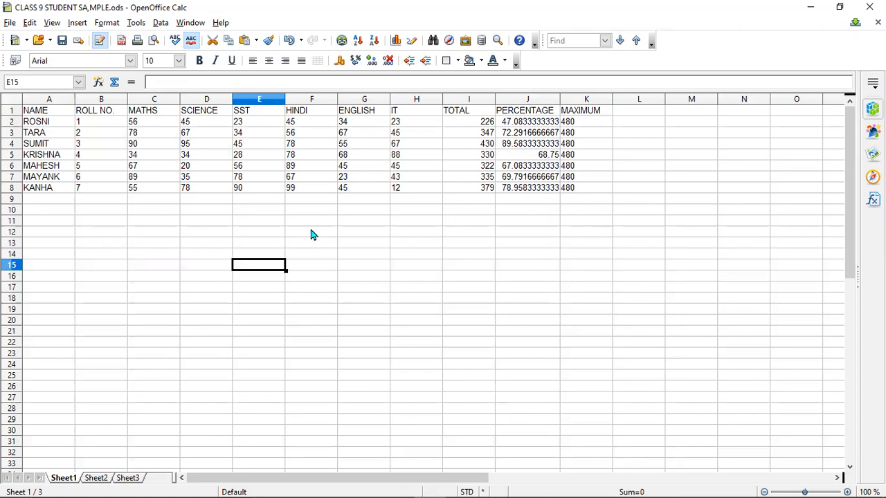
# Switch to the Notepad note and review the SUM formula and percentage formula written there.
pyautogui.moveTo(391, 483)
pyautogui.click(431, 484)
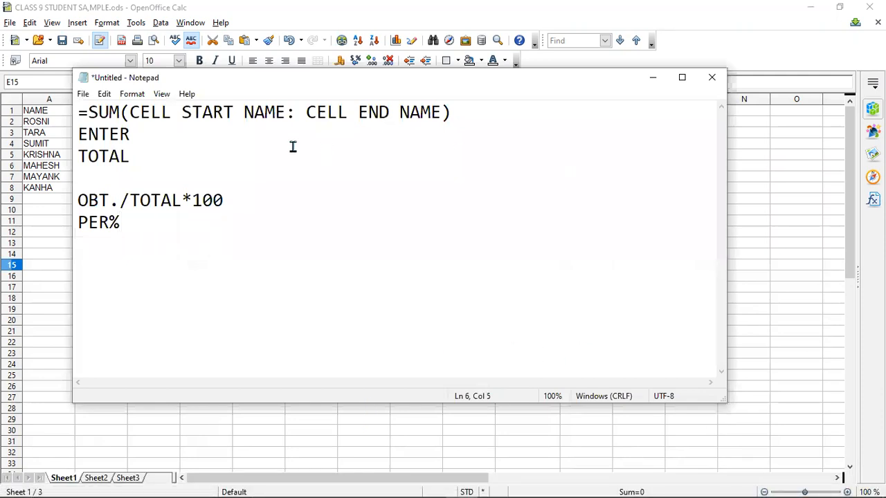
pyautogui.moveTo(109, 112); pyautogui.dragTo(206, 228)
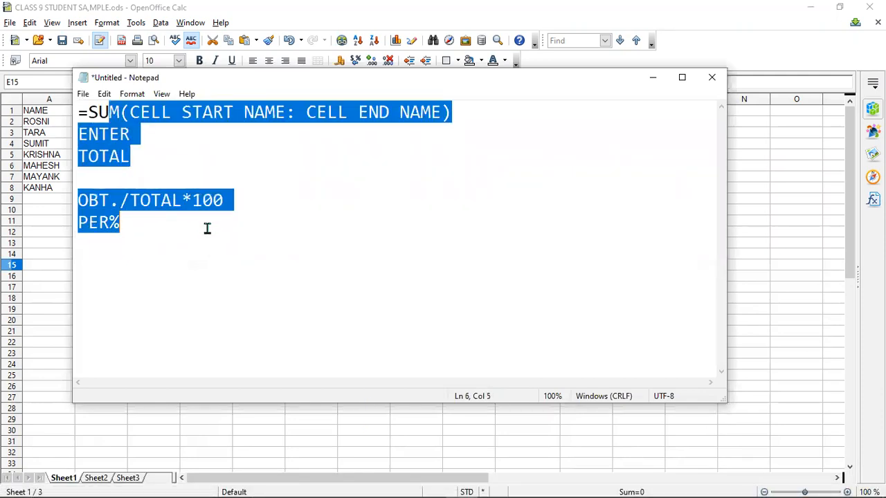
pyautogui.click(95, 112)
pyautogui.moveTo(94, 113); pyautogui.dragTo(250, 204)
pyautogui.click(215, 133)
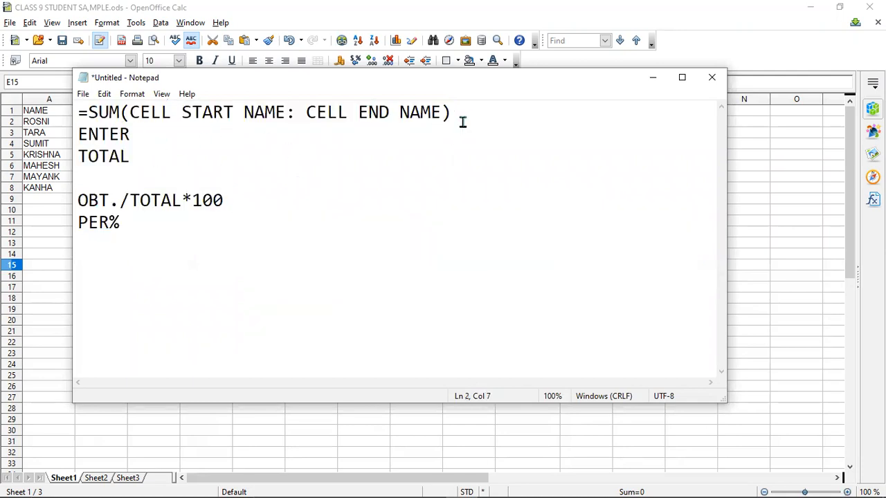
# Append /VALUE after the closing bracket of the noted SUM formula and return to the Calc marks sheet.
pyautogui.write('\\')
pyautogui.press('BackSpace')
pyautogui.write('/VALUE4')
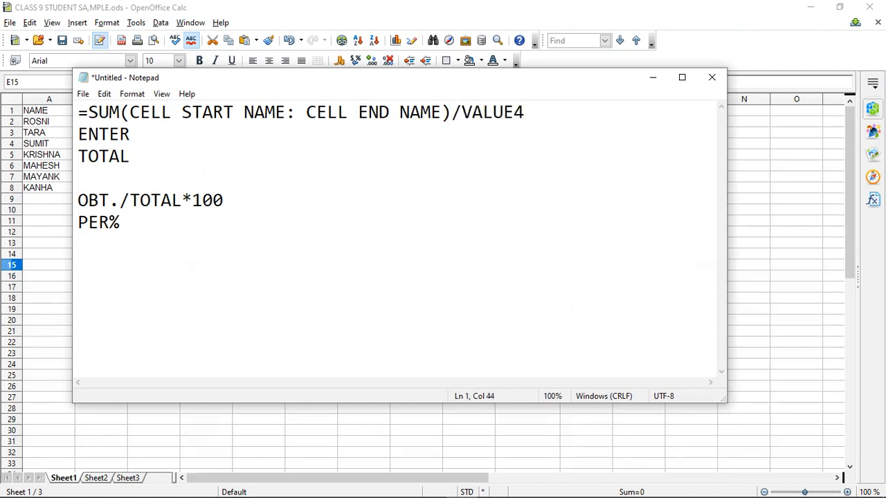
pyautogui.press('BackSpace')
pyautogui.click(652, 77)
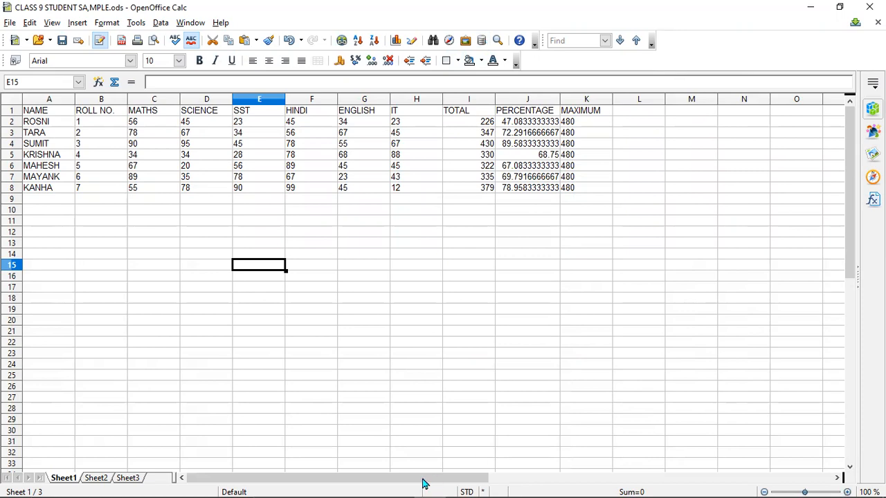
# Switch to the class 9 information technology PDF in Edge and go to the Spreadsheet Softwares box on page 110.
pyautogui.moveTo(359, 482)
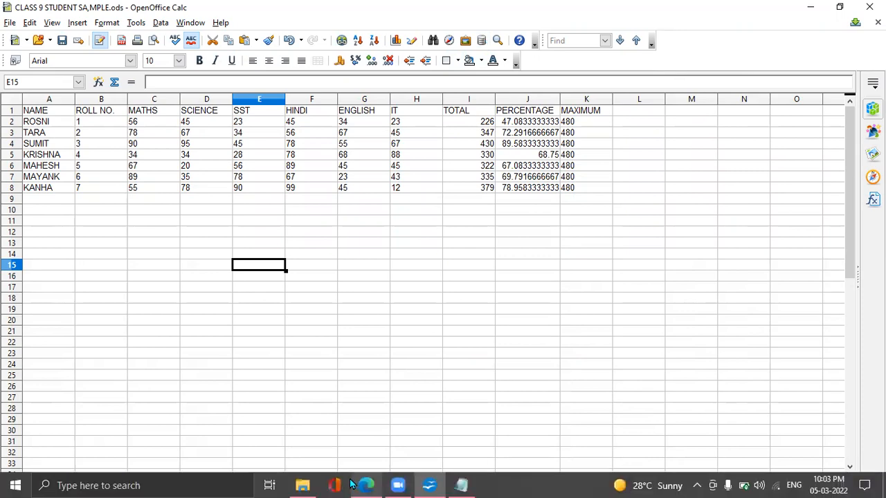
pyautogui.click(364, 485)
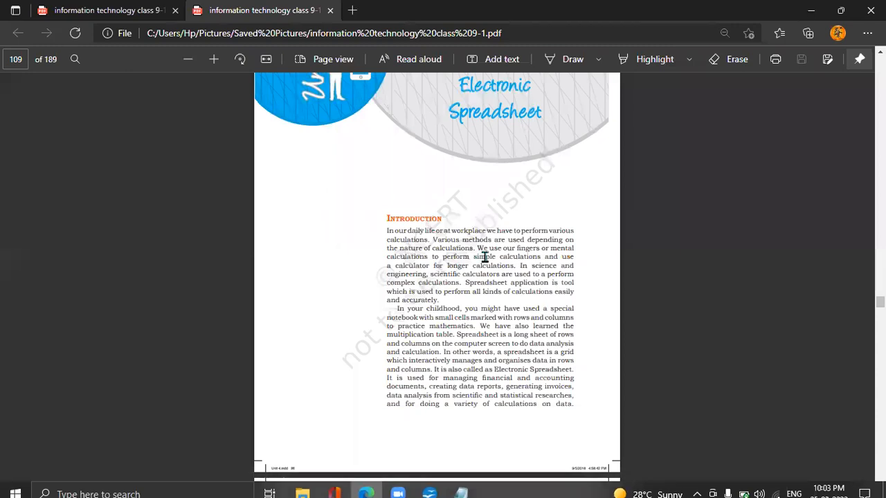
pyautogui.scroll(3, 484, 257)
pyautogui.scroll(-10, 486, 299)
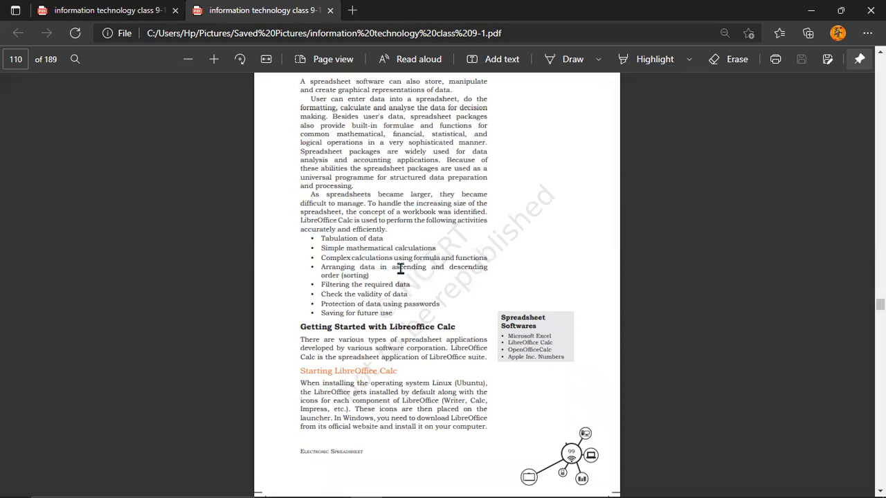
pyautogui.scroll(-3, 417, 284)
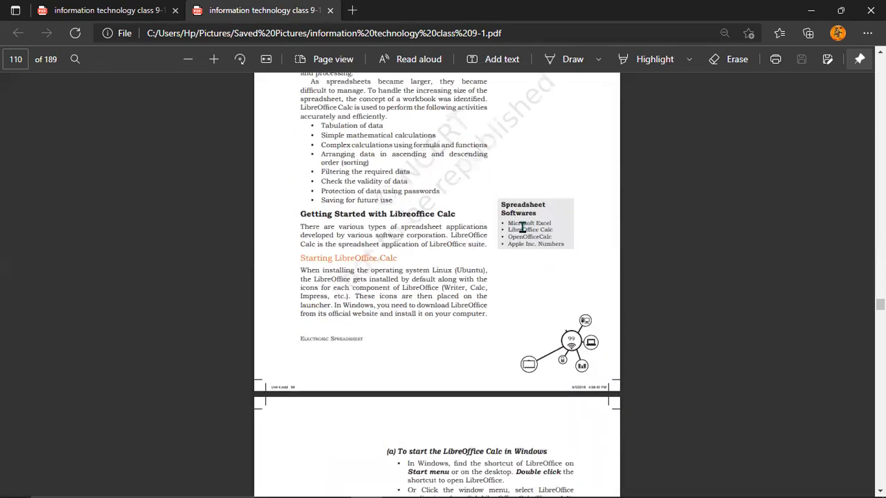
# Examine the programs listed in the Spreadsheet Softwares box beside the section on getting started with LibreOffice Calc.
pyautogui.moveTo(502, 204); pyautogui.dragTo(577, 265)
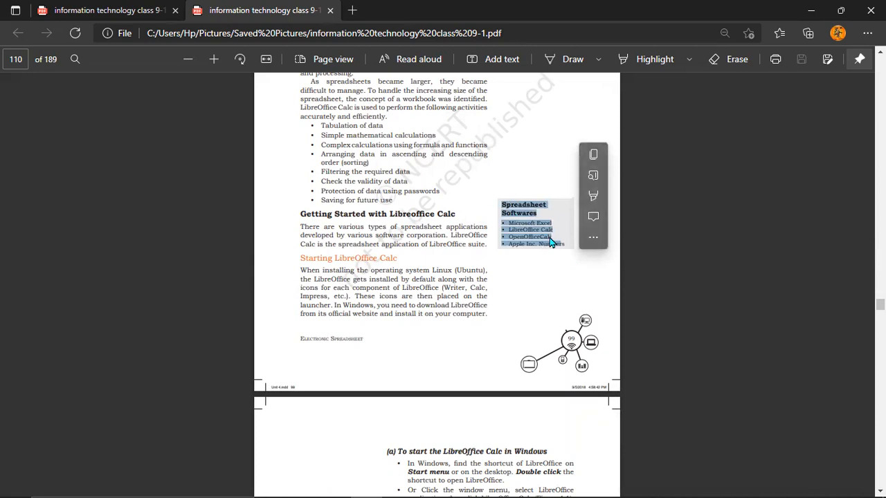
pyautogui.click(552, 177)
pyautogui.moveTo(512, 223); pyautogui.dragTo(560, 244)
pyautogui.moveTo(509, 223); pyautogui.dragTo(569, 235)
pyautogui.click(507, 258)
pyautogui.click(506, 294)
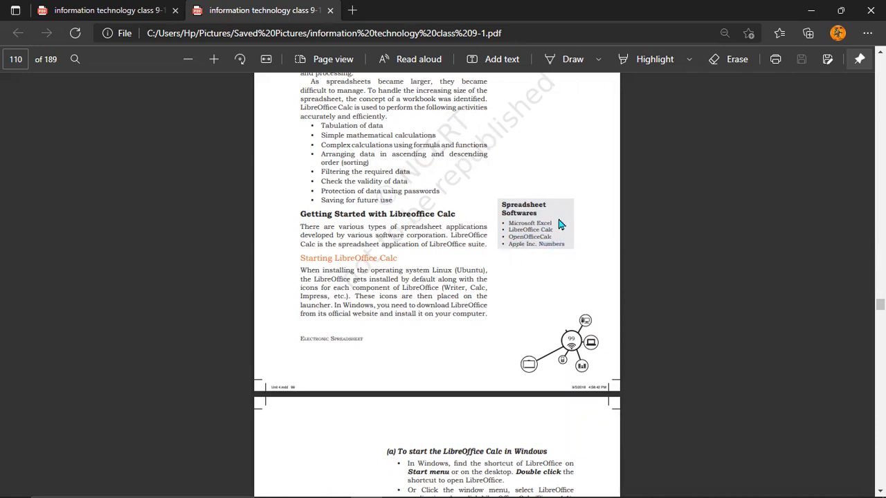